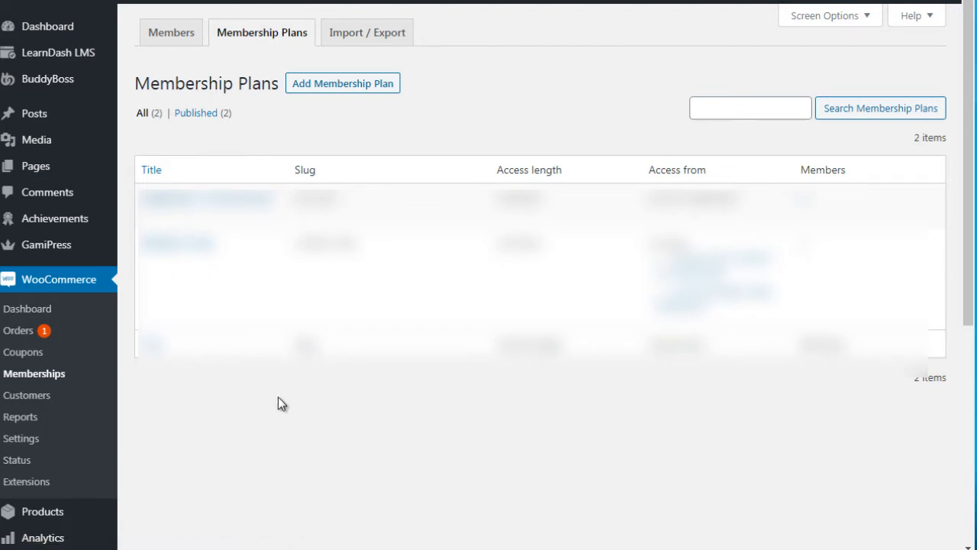
Start a new membership plan and title it "Free Level 2"
{"action": "left_click", "coordinate": [353, 85]}
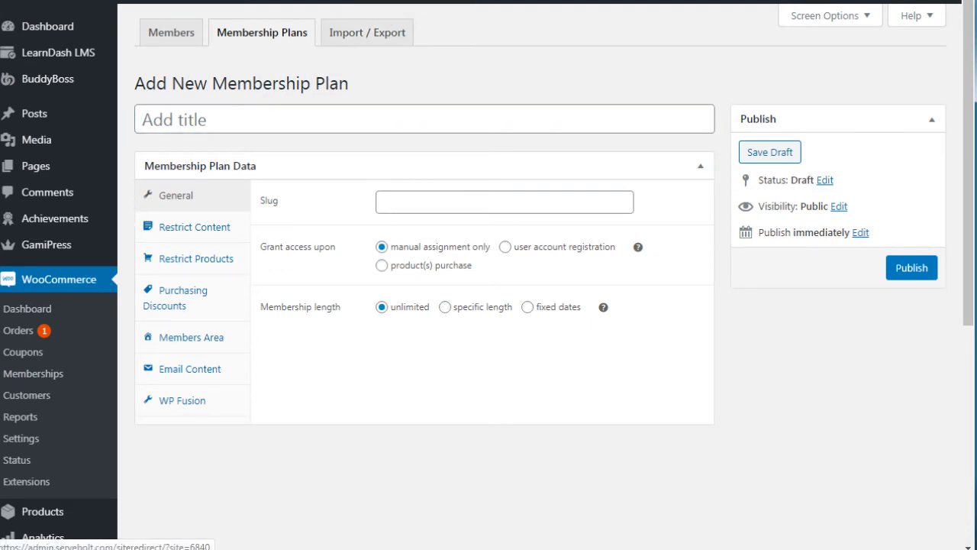
{"action": "left_click", "coordinate": [231, 119]}
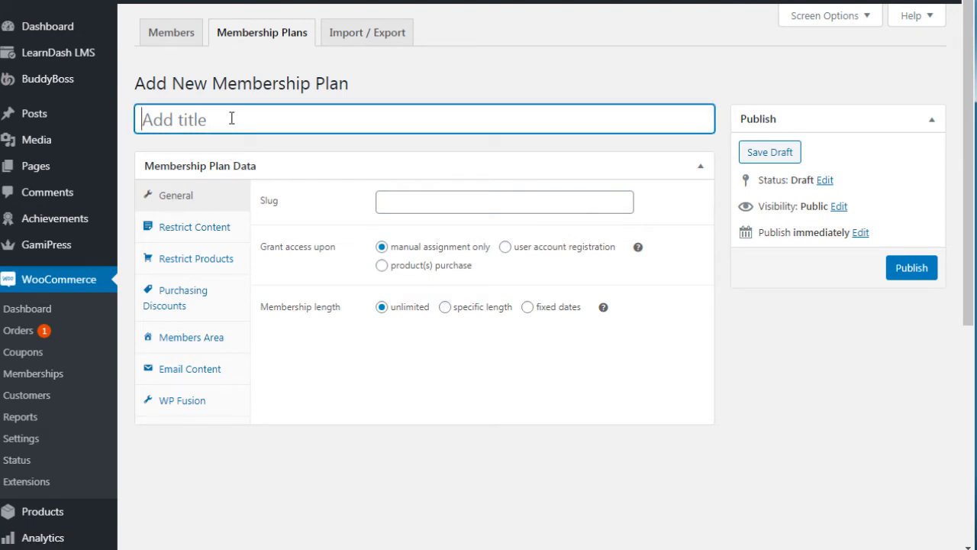
{"action": "type", "text": "F"}
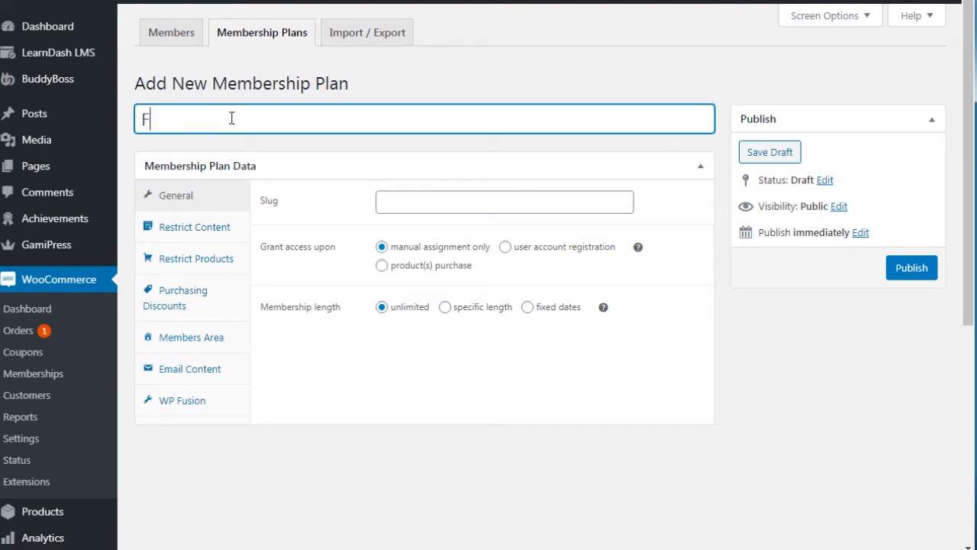
{"action": "type", "text": "ree Level 2"}
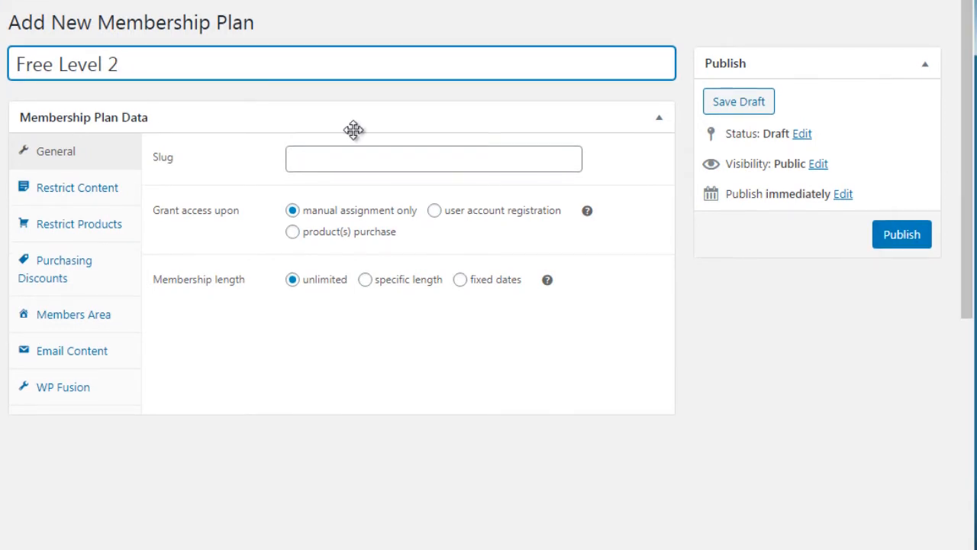
Set the membership plan's slug to free-level-2-test
{"action": "left_click", "coordinate": [320, 163]}
{"action": "type", "text": "f"}
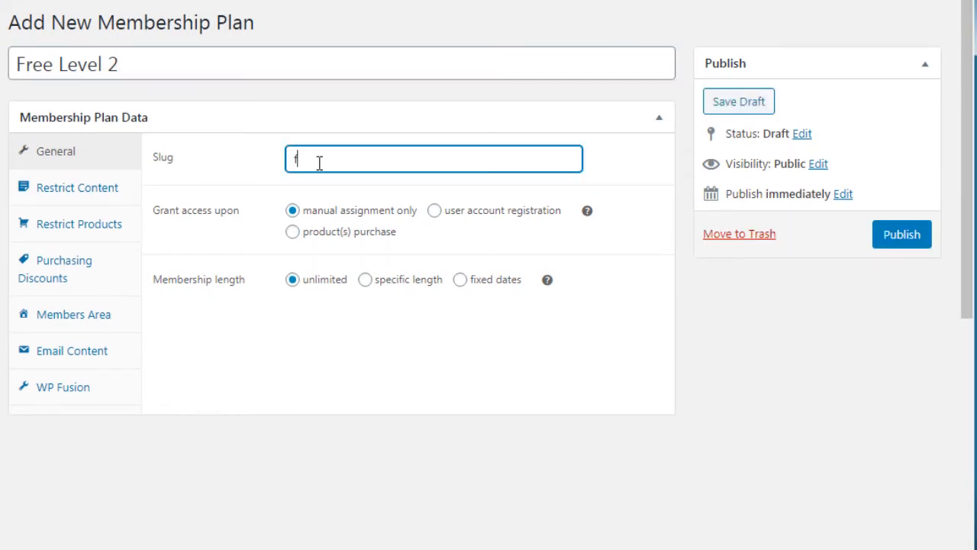
{"action": "type", "text": "ree-level-2-test"}
{"action": "left_click", "coordinate": [260, 413]}
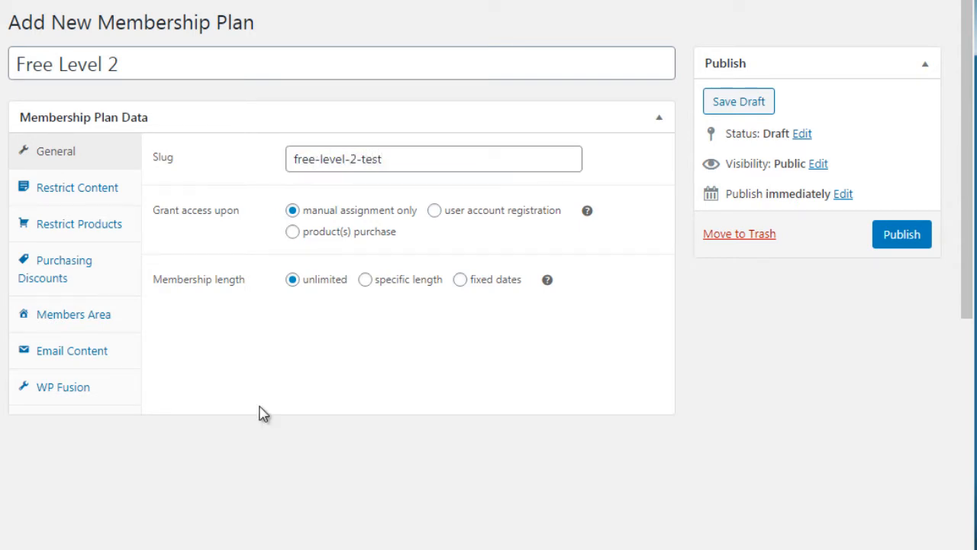
Grant access to the plan upon user account registration, with unlimited membership length
{"action": "key", "text": "ctrl+plus"}
{"action": "key", "text": "ctrl+plus"}
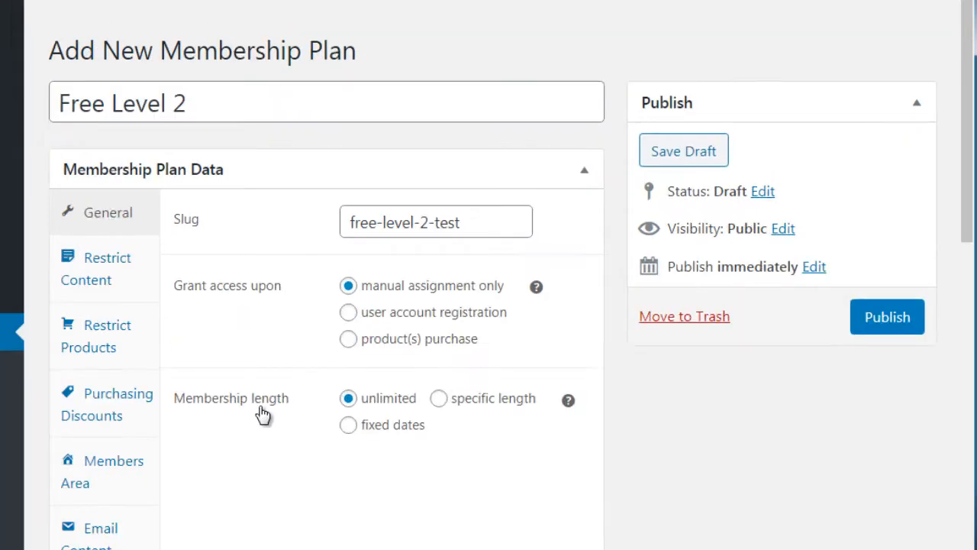
{"action": "left_click_drag", "start_coordinate": [969, 96], "coordinate": [968, 351]}
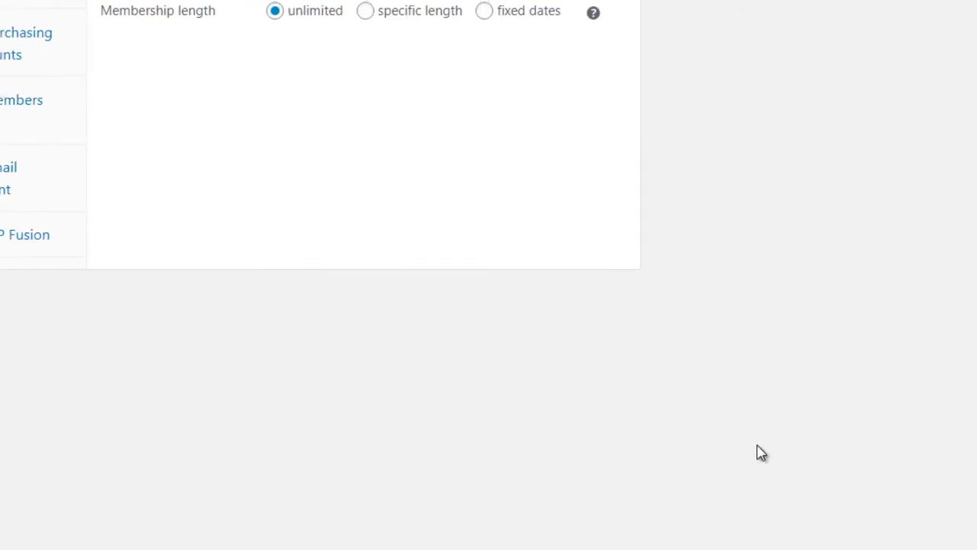
{"action": "scroll", "coordinate": [758, 445], "scroll_direction": "up", "scroll_amount": 5}
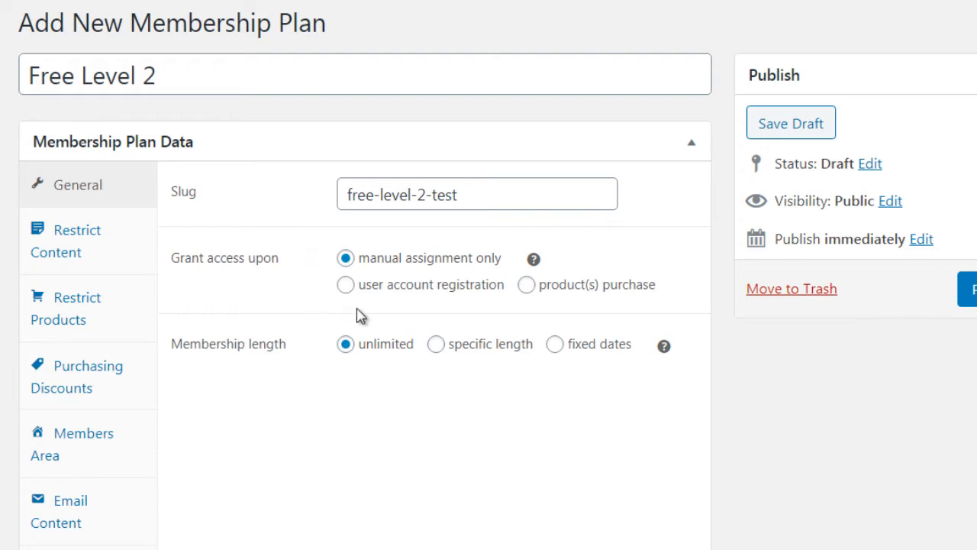
{"action": "left_click", "coordinate": [403, 294]}
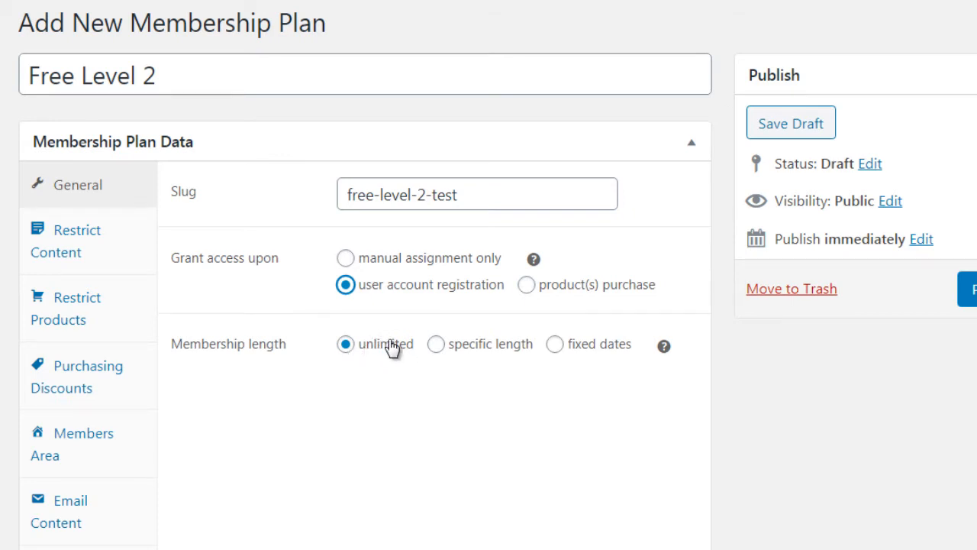
{"action": "left_click", "coordinate": [126, 247]}
{"action": "left_click", "coordinate": [127, 203]}
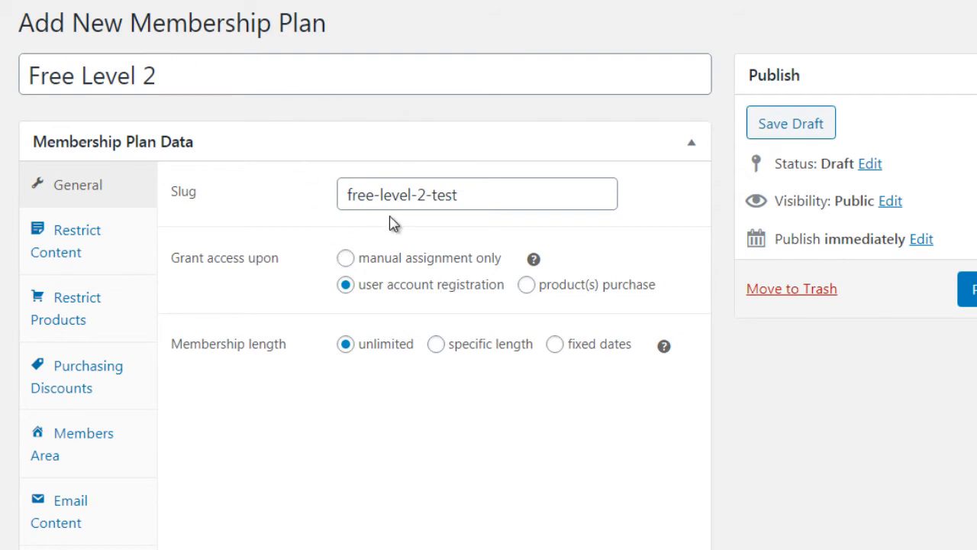
Add a content restriction rule of type Pages, leaving the title blank to cover all pages
{"action": "left_click", "coordinate": [124, 255]}
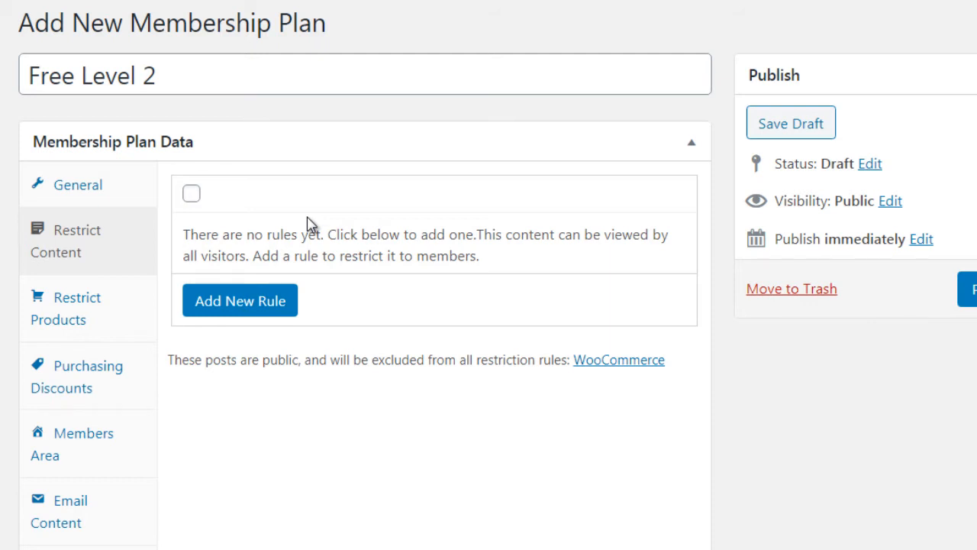
{"action": "left_click", "coordinate": [192, 193]}
{"action": "left_click", "coordinate": [261, 305]}
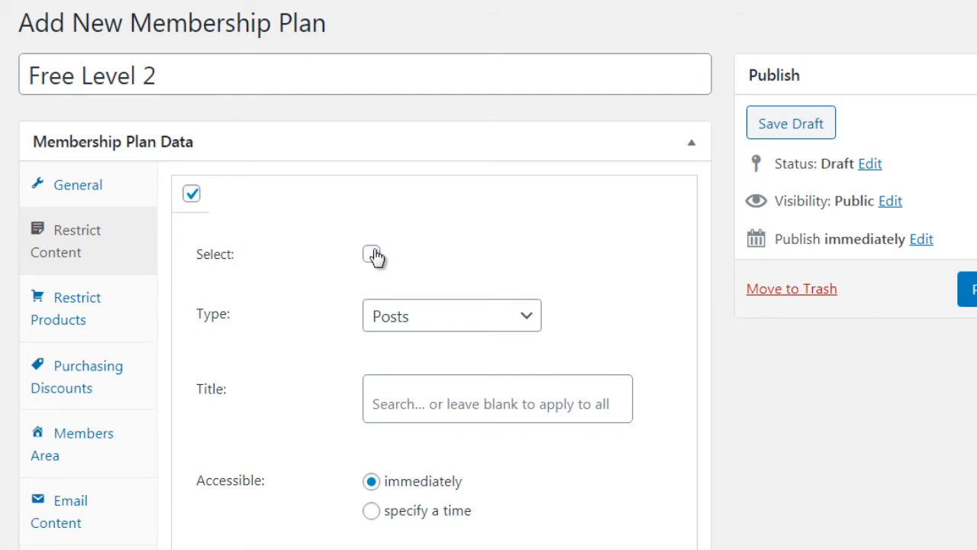
{"action": "left_click", "coordinate": [404, 327]}
{"action": "scroll", "coordinate": [452, 153], "scroll_direction": "down", "scroll_amount": 1}
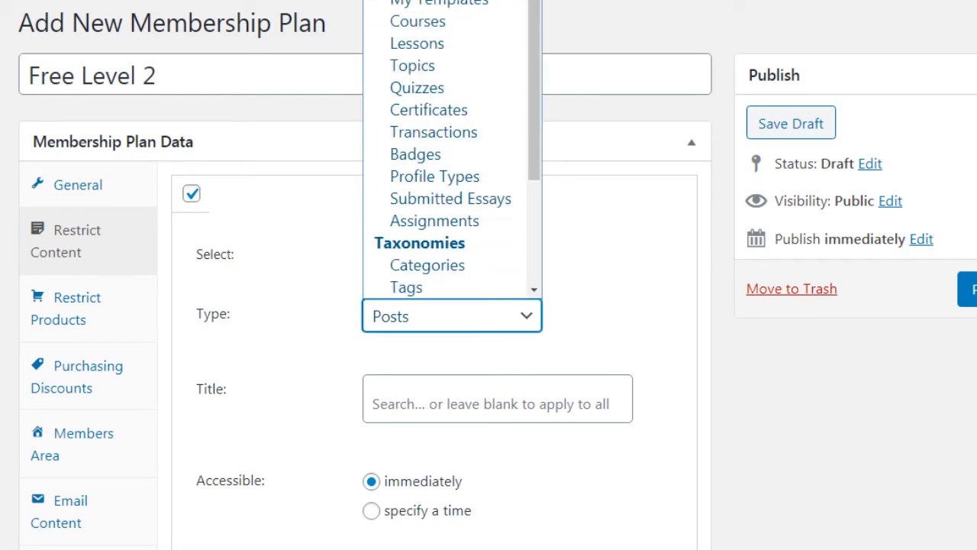
{"action": "left_click", "coordinate": [412, 1]}
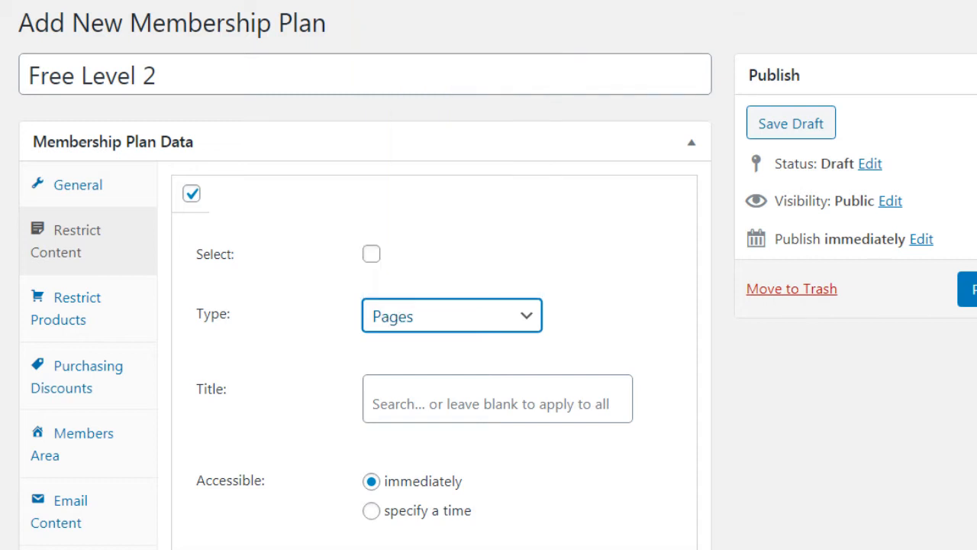
{"action": "scroll", "coordinate": [489, 275], "scroll_direction": "down", "scroll_amount": 2}
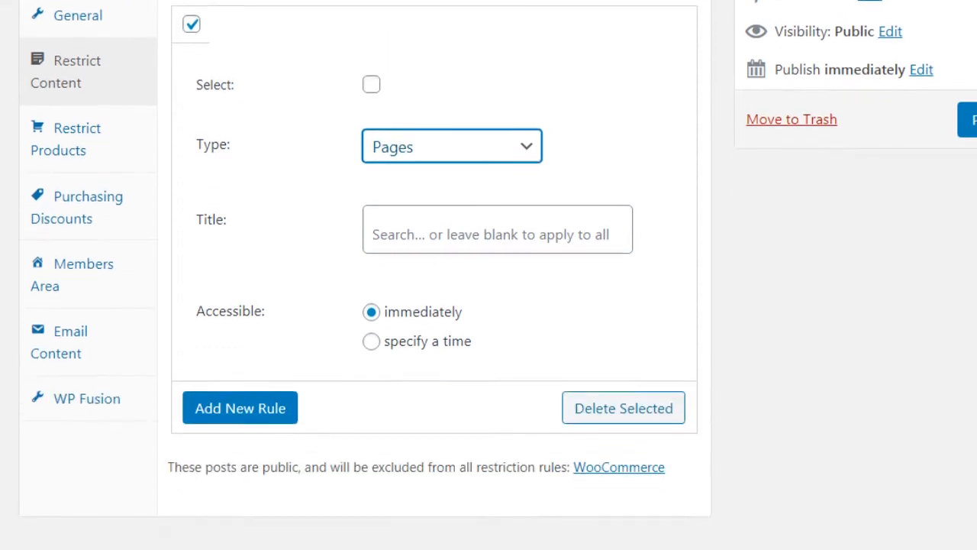
{"action": "left_click", "coordinate": [726, 227]}
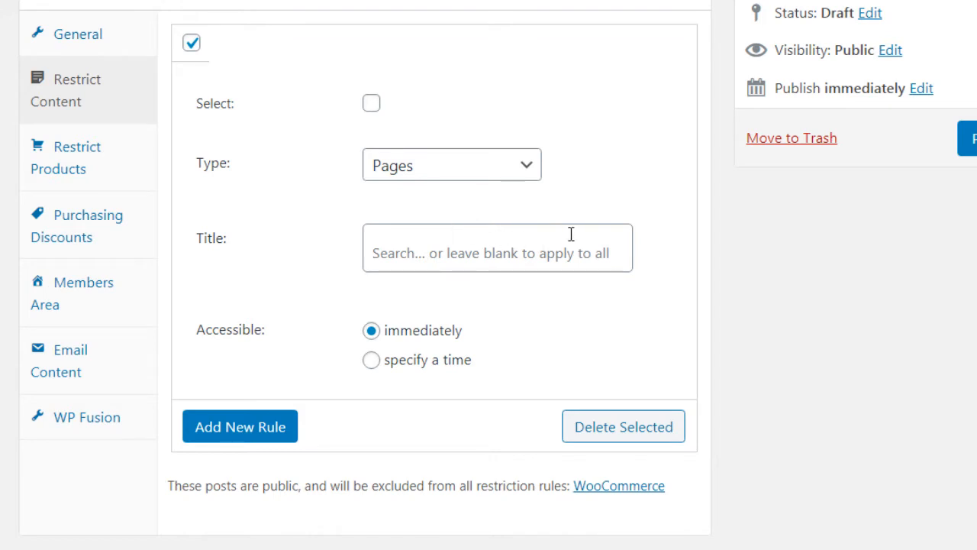
Try delaying access under the Pages rule to after 1 day, and return it to immediate access
{"action": "left_click", "coordinate": [410, 177]}
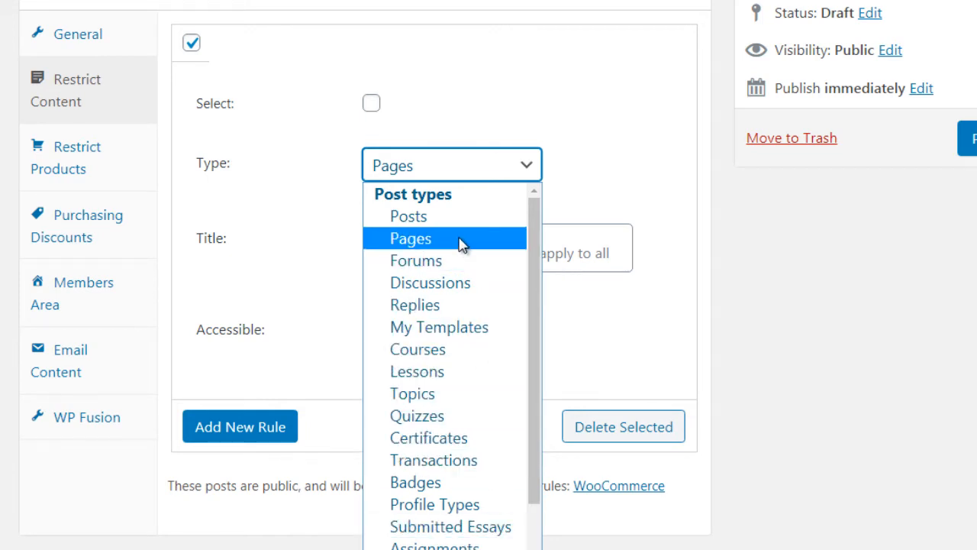
{"action": "left_click", "coordinate": [722, 284]}
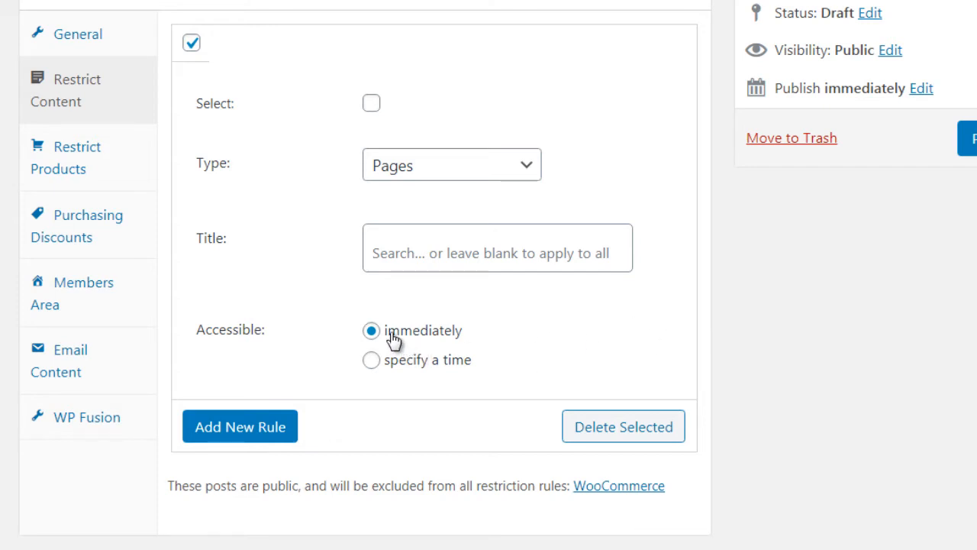
{"action": "left_click", "coordinate": [400, 368]}
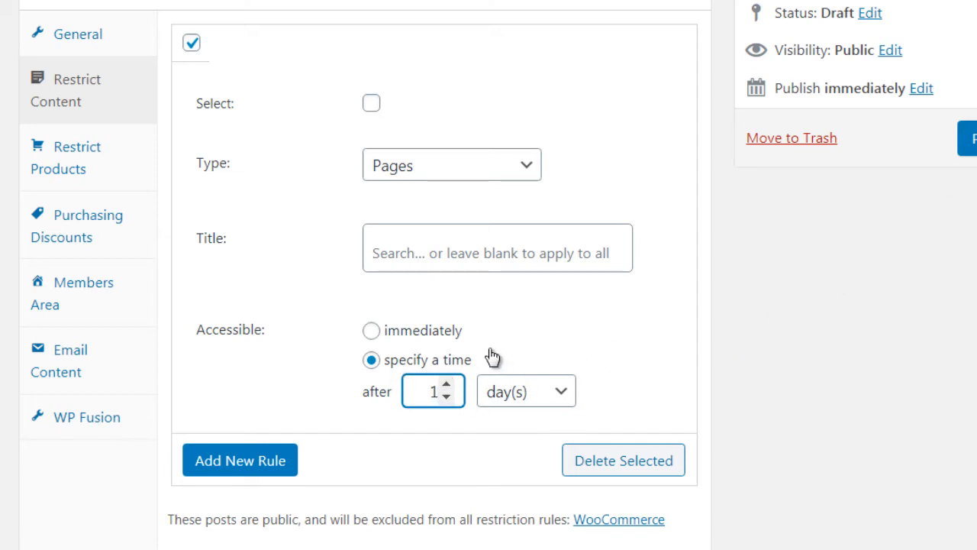
{"action": "left_click", "coordinate": [449, 330]}
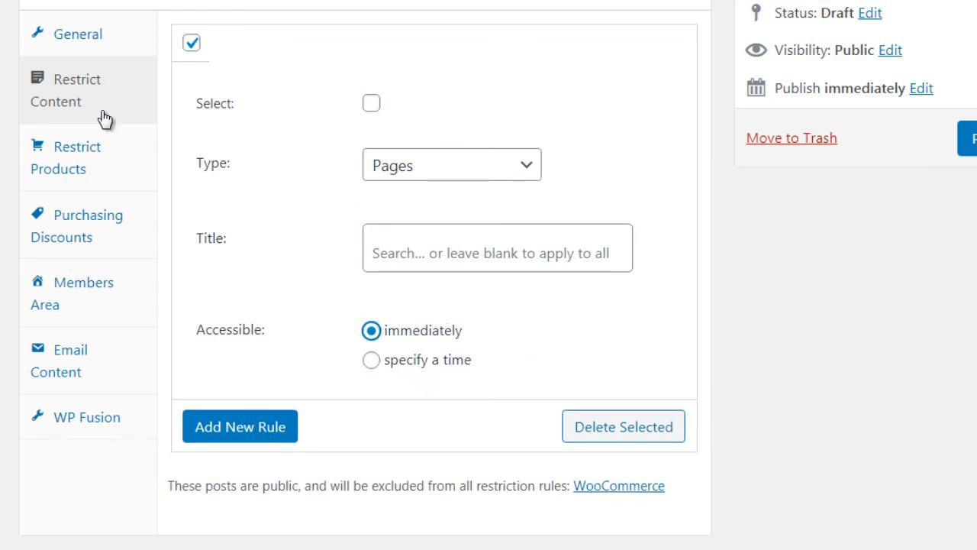
Add a product restriction rule to the plan and look through its type options
{"action": "left_click", "coordinate": [138, 163]}
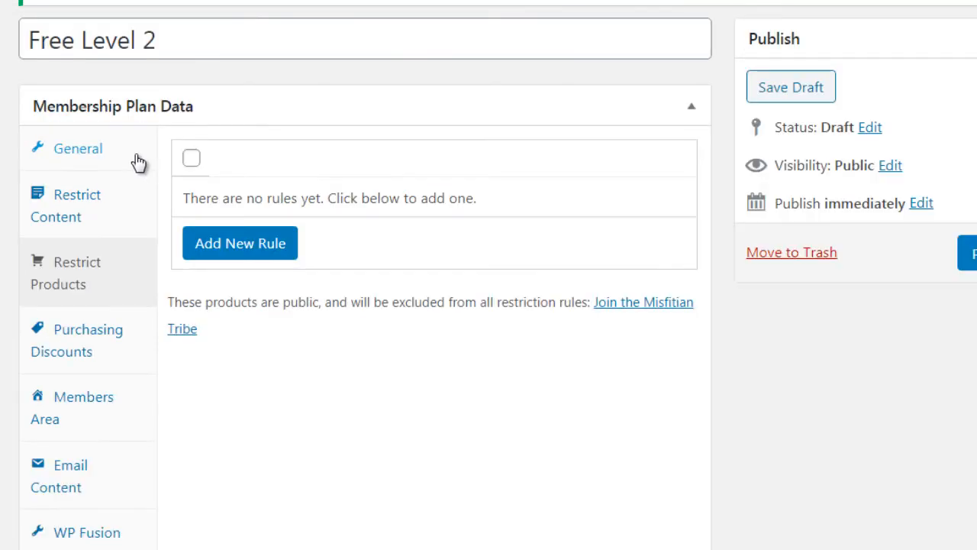
{"action": "left_click", "coordinate": [270, 247]}
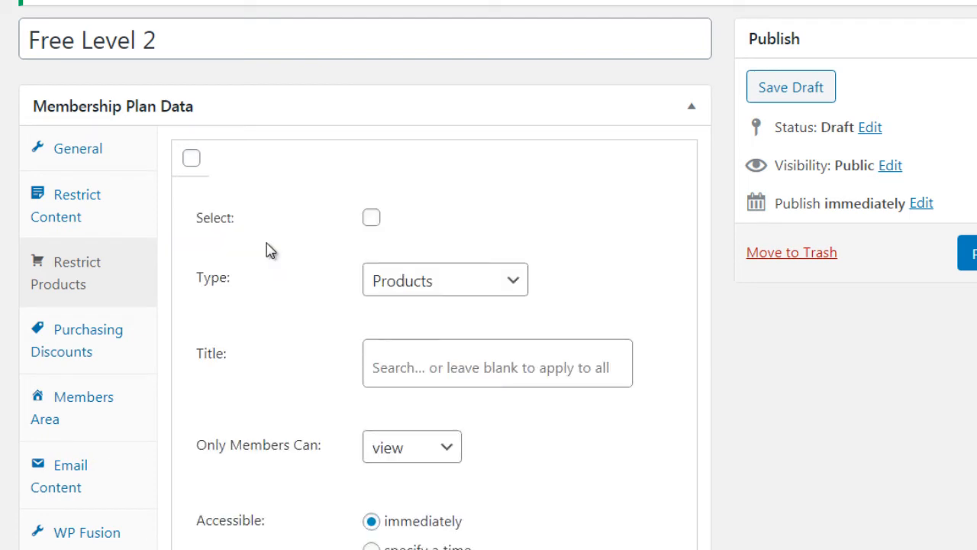
{"action": "left_click", "coordinate": [394, 282]}
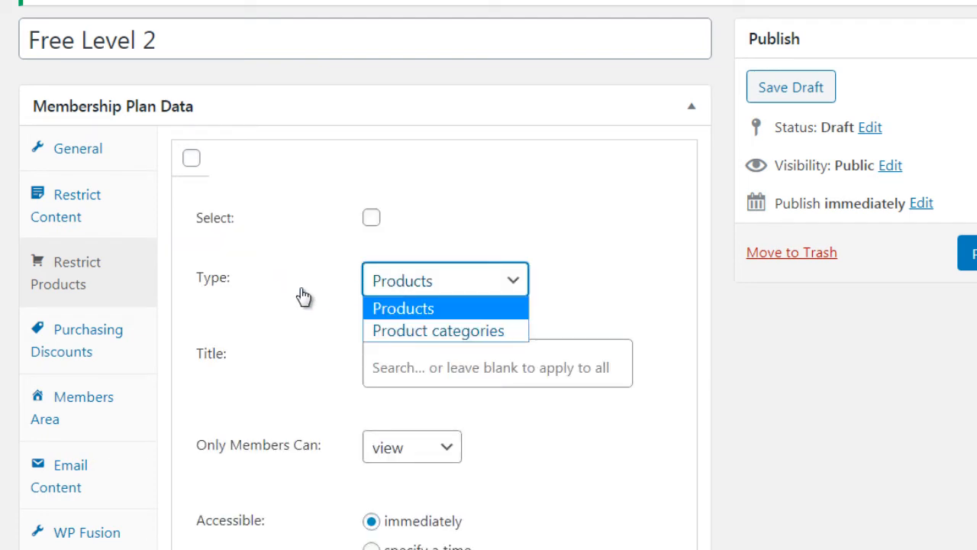
{"action": "left_click", "coordinate": [169, 273]}
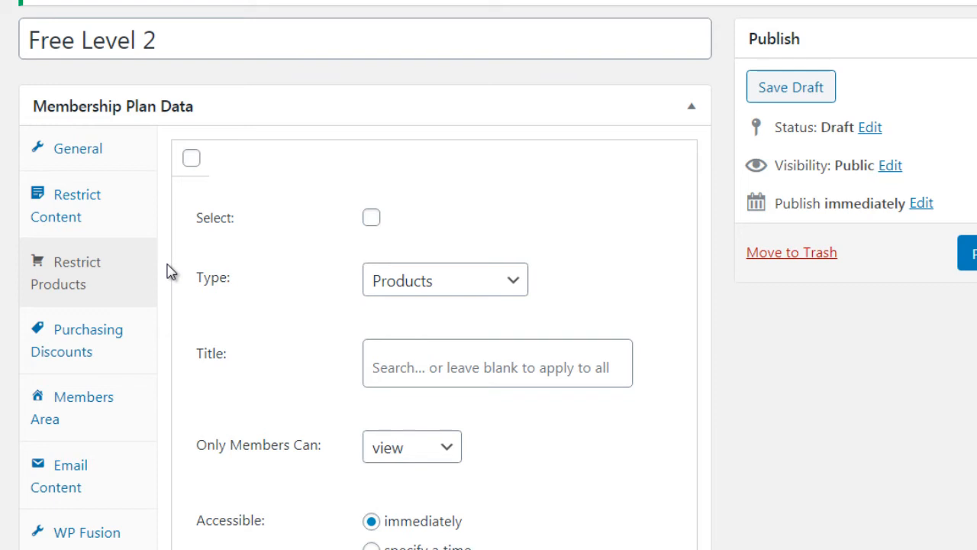
{"action": "left_click_drag", "start_coordinate": [169, 272], "coordinate": [333, 106]}
{"action": "left_click", "coordinate": [333, 106]}
{"action": "left_click", "coordinate": [369, 102]}
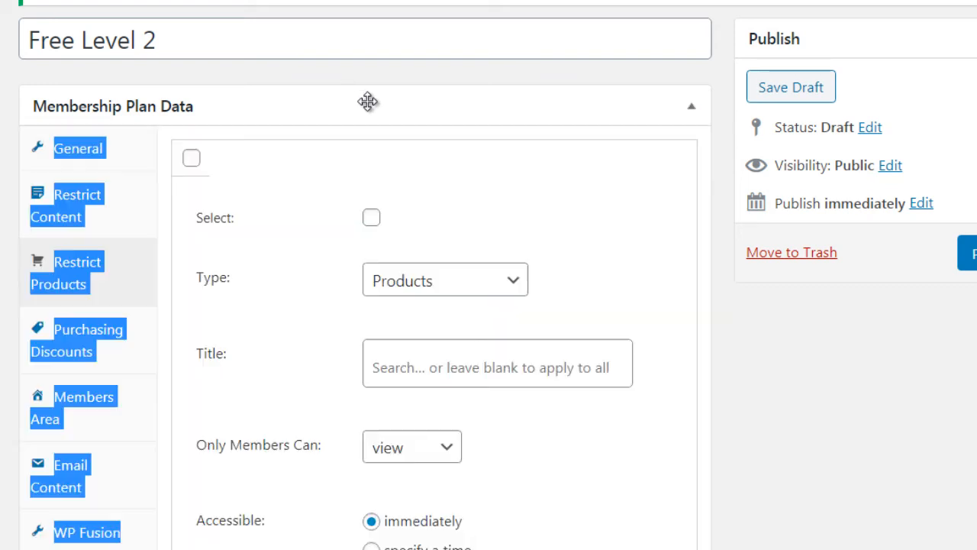
{"action": "left_click", "coordinate": [544, 80]}
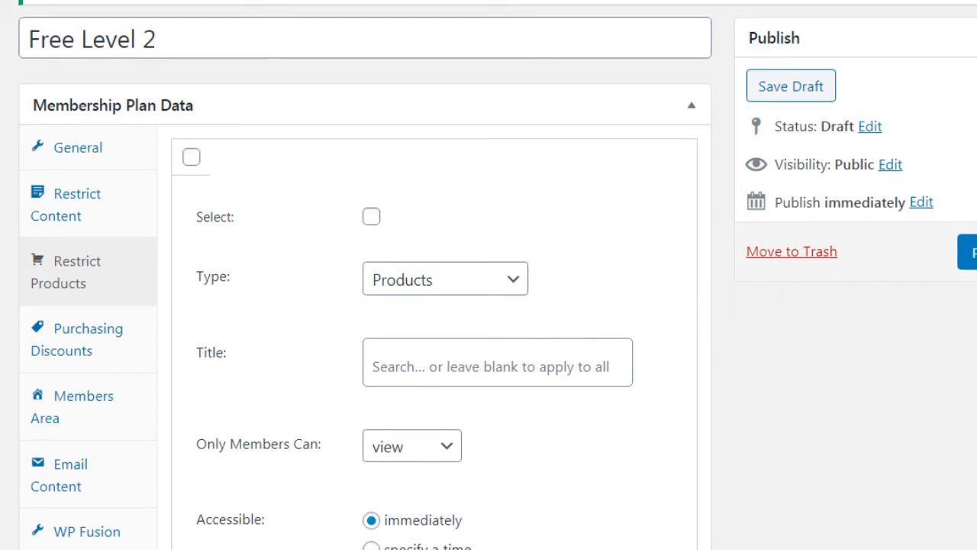
Select the product restriction rule and delete it
{"action": "scroll", "coordinate": [718, 287], "scroll_direction": "down", "scroll_amount": 1}
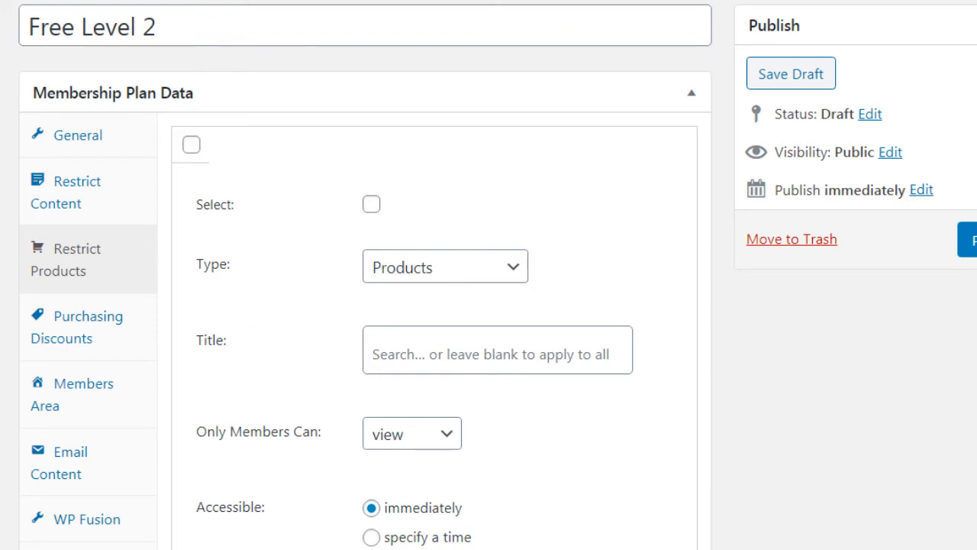
{"action": "left_click", "coordinate": [372, 204]}
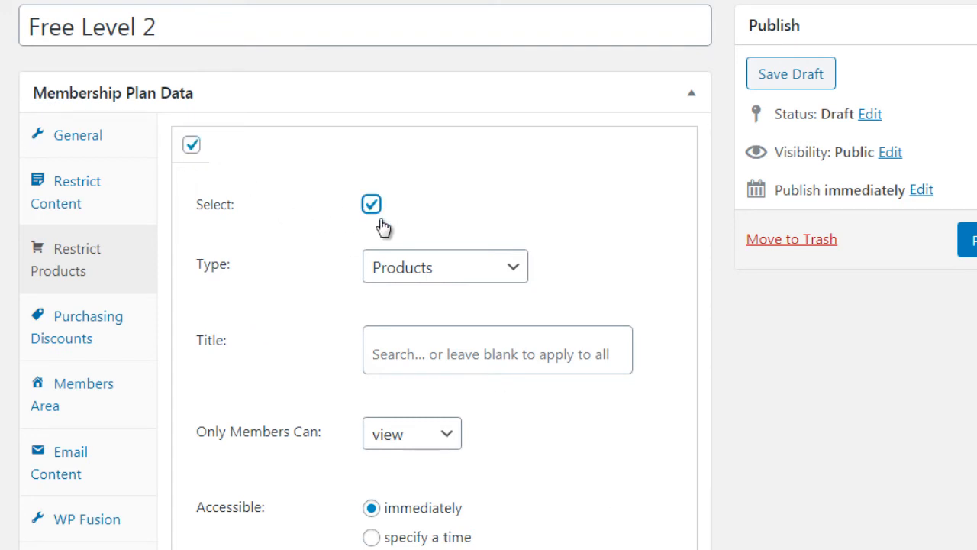
{"action": "left_click", "coordinate": [641, 547]}
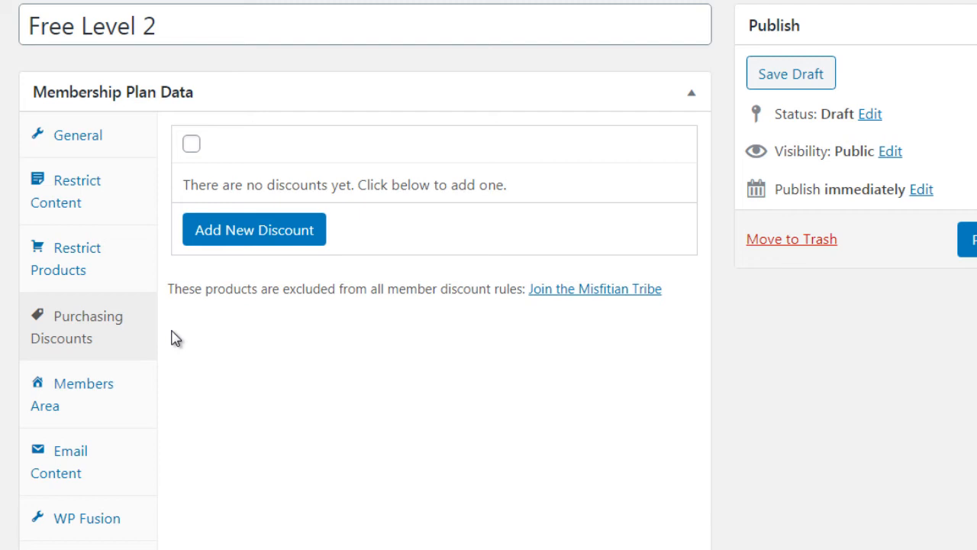
Add a purchasing discount for products and look through its discount target and type options, keeping the percentage type
{"action": "left_click", "coordinate": [278, 232]}
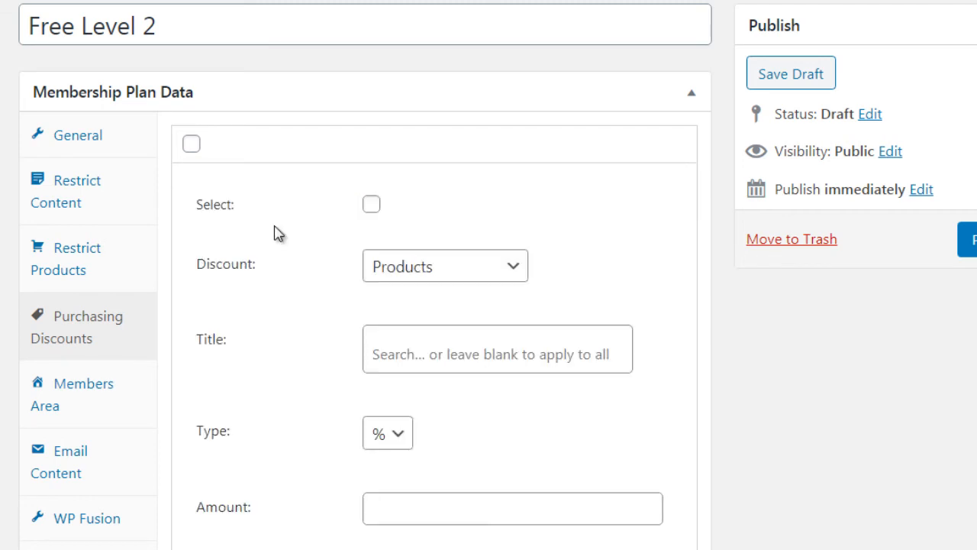
{"action": "left_click", "coordinate": [398, 283]}
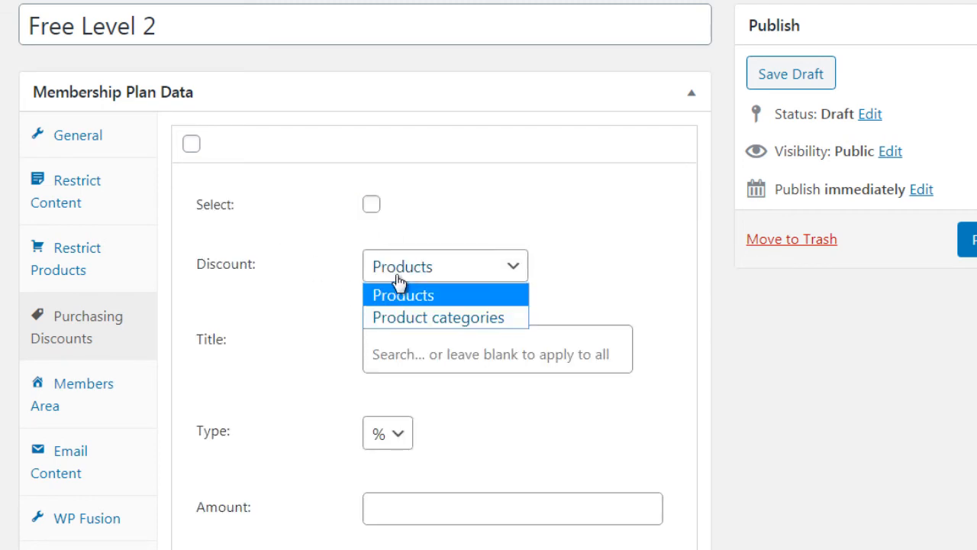
{"action": "left_click", "coordinate": [319, 337]}
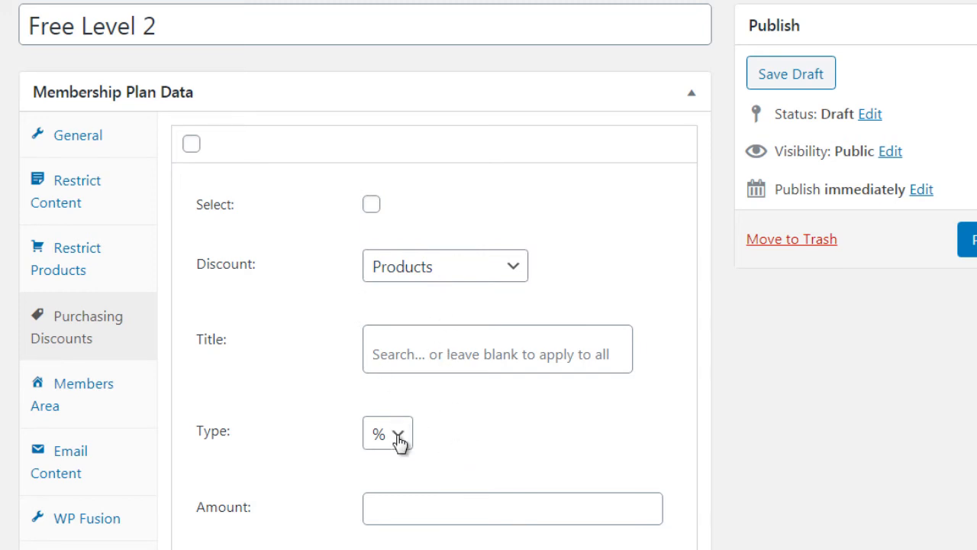
{"action": "left_click", "coordinate": [397, 439]}
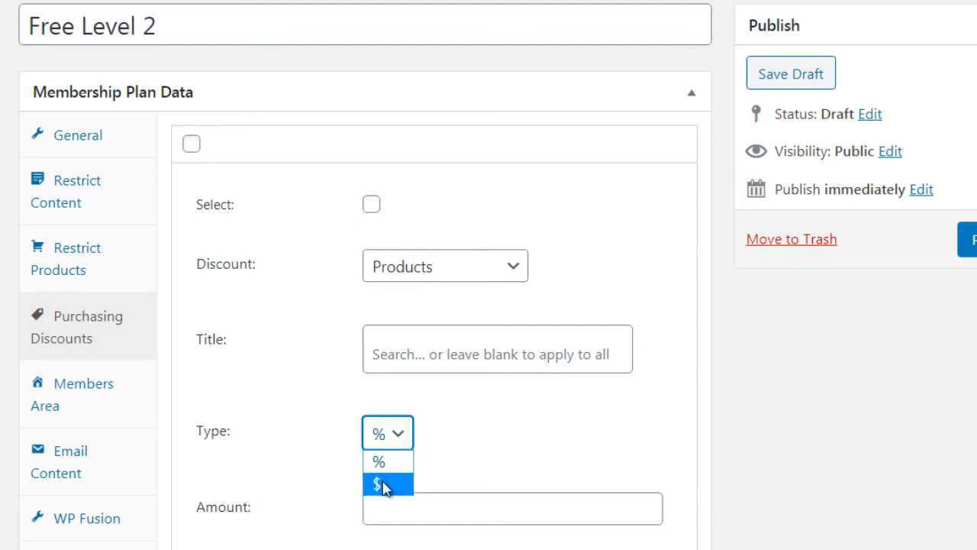
{"action": "left_click", "coordinate": [174, 400]}
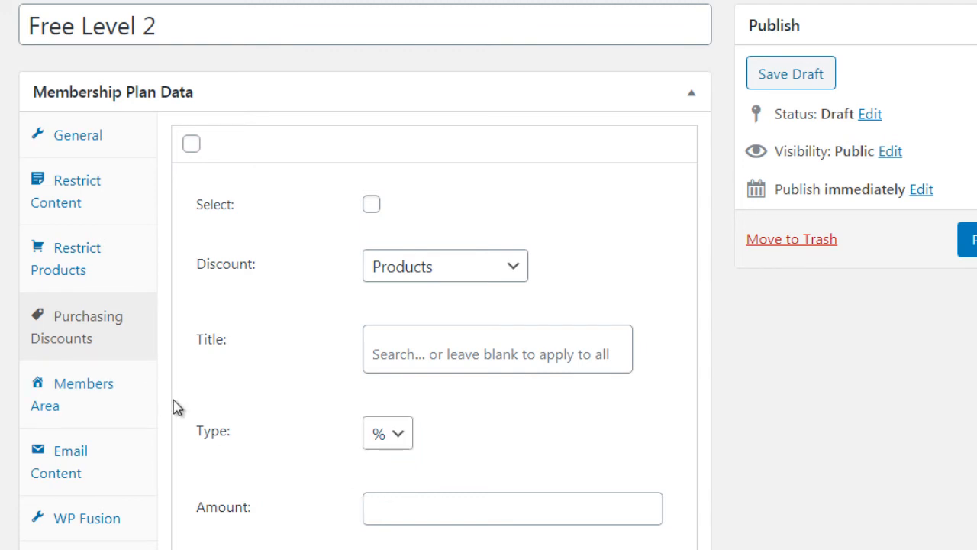
Remove all included sections (Content, Products, Discounts, Notes and Manage) from the plan's Members Area
{"action": "left_click", "coordinate": [131, 397]}
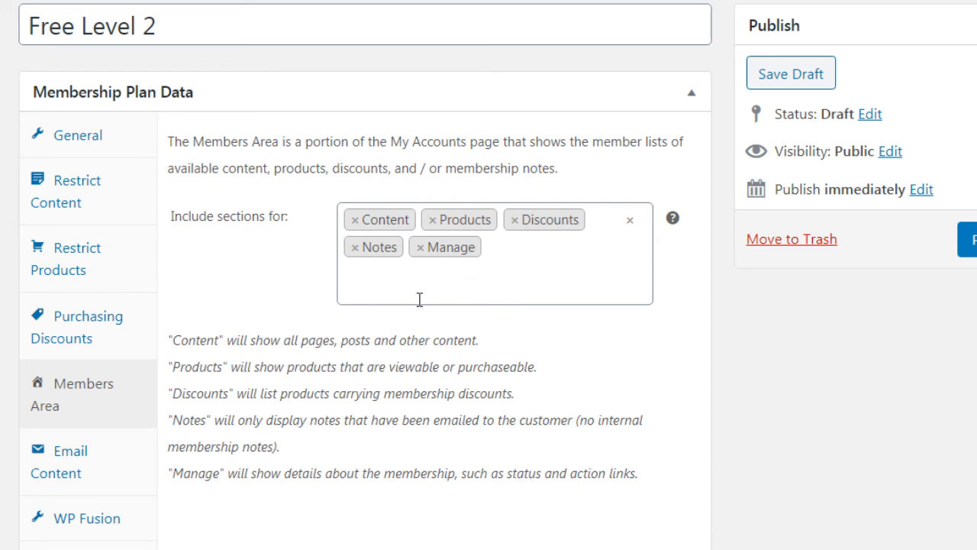
{"action": "left_click", "coordinate": [355, 219]}
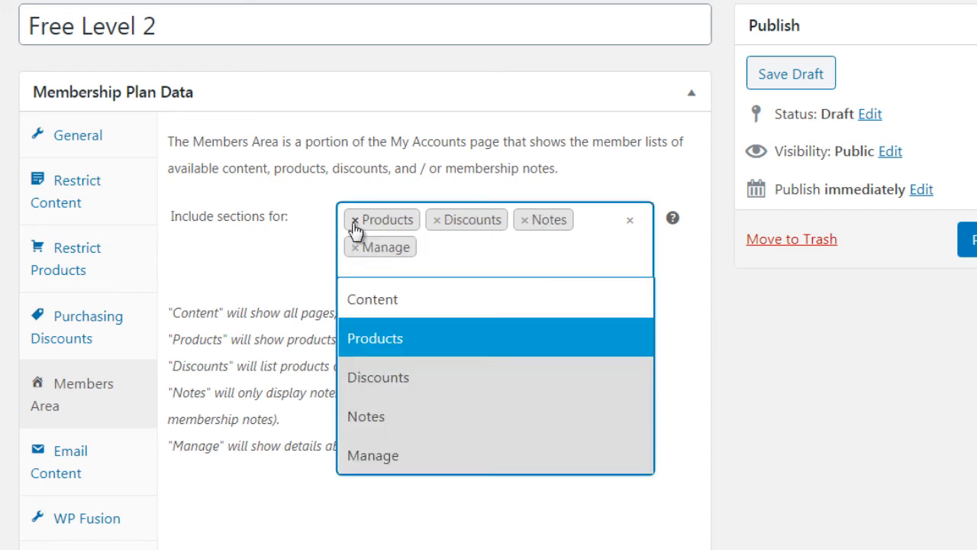
{"action": "left_click", "coordinate": [355, 220]}
{"action": "left_click", "coordinate": [355, 219]}
{"action": "left_click", "coordinate": [355, 220]}
{"action": "left_click", "coordinate": [356, 220]}
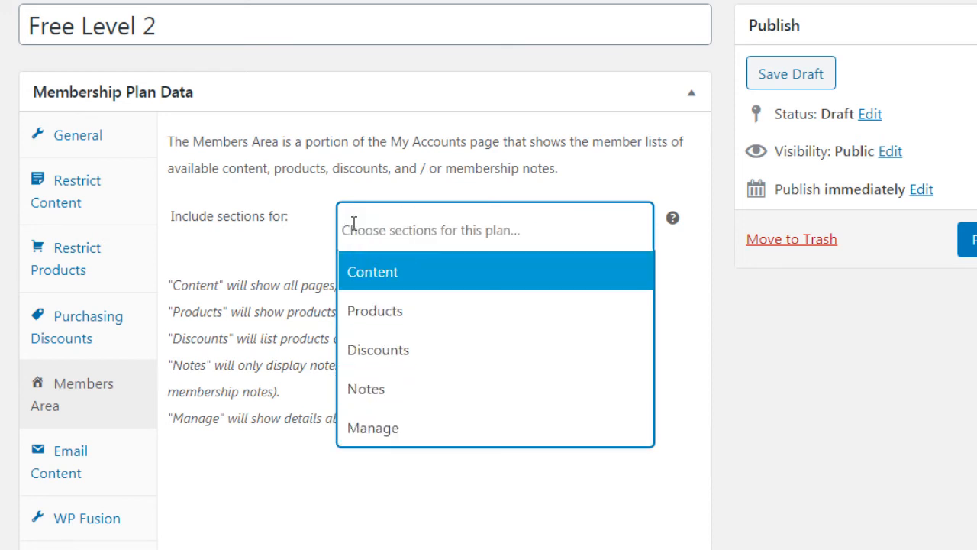
{"action": "left_click", "coordinate": [305, 481]}
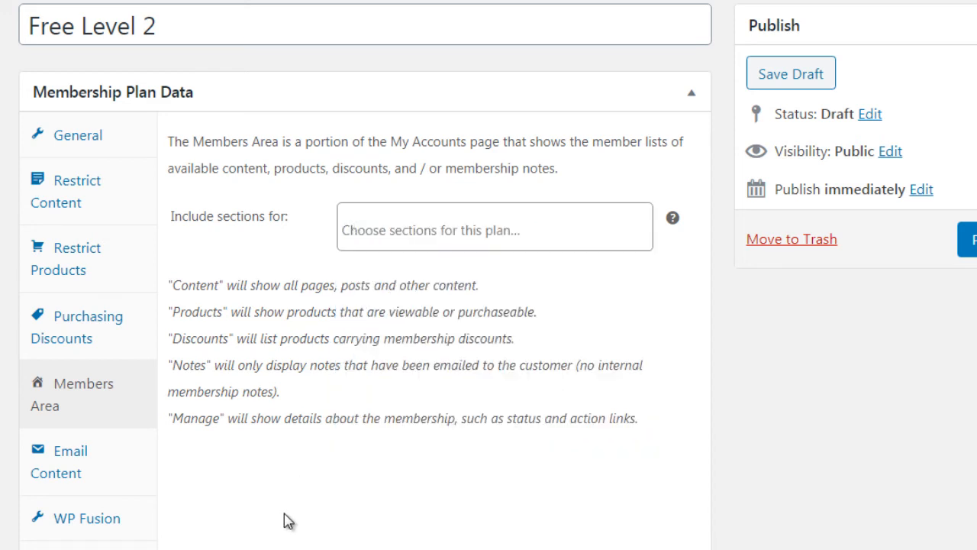
Include the Products, Discounts, Notes and Manage sections in the plan's Members Area
{"action": "left_click", "coordinate": [413, 227]}
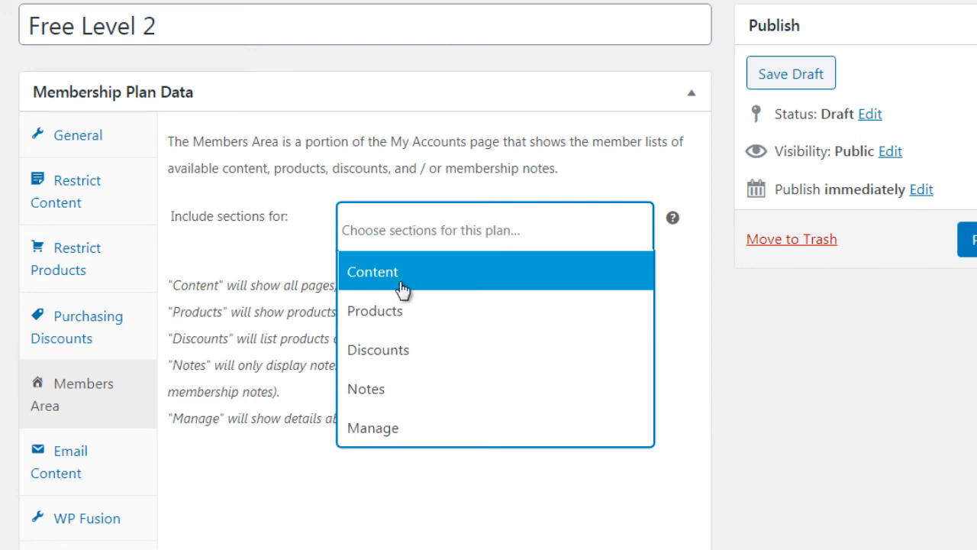
{"action": "left_click", "coordinate": [394, 313]}
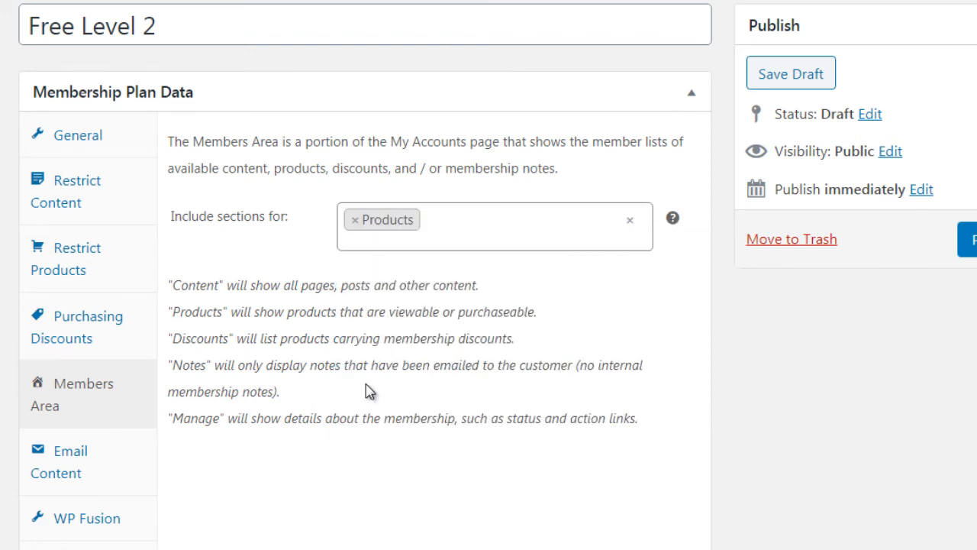
{"action": "left_click", "coordinate": [419, 242]}
{"action": "left_click", "coordinate": [415, 353]}
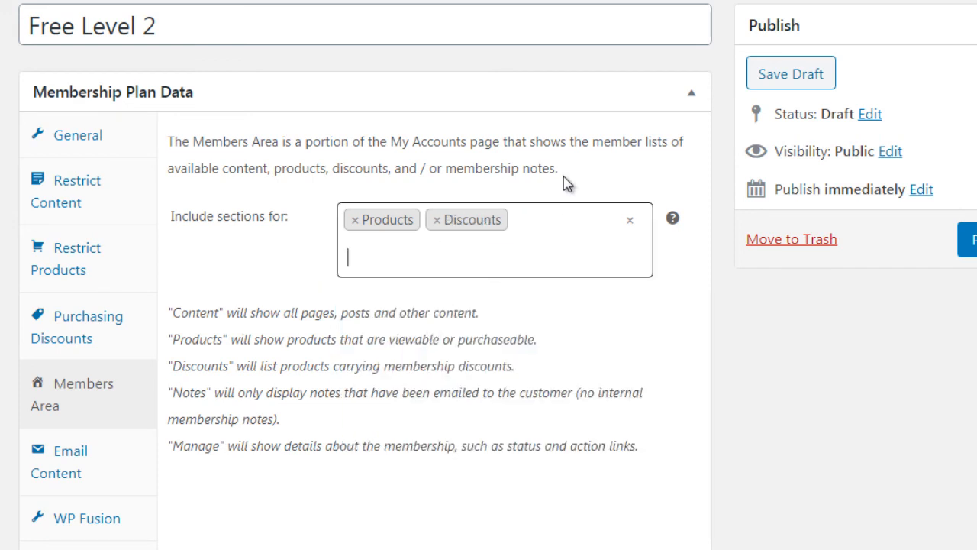
{"action": "left_click", "coordinate": [545, 226]}
{"action": "left_click", "coordinate": [439, 428]}
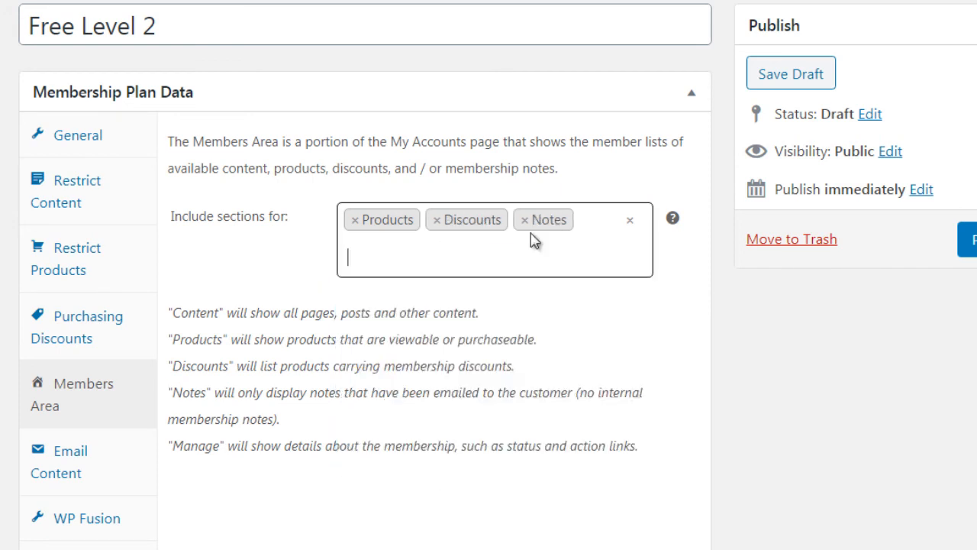
{"action": "left_click", "coordinate": [531, 248]}
{"action": "left_click", "coordinate": [456, 466]}
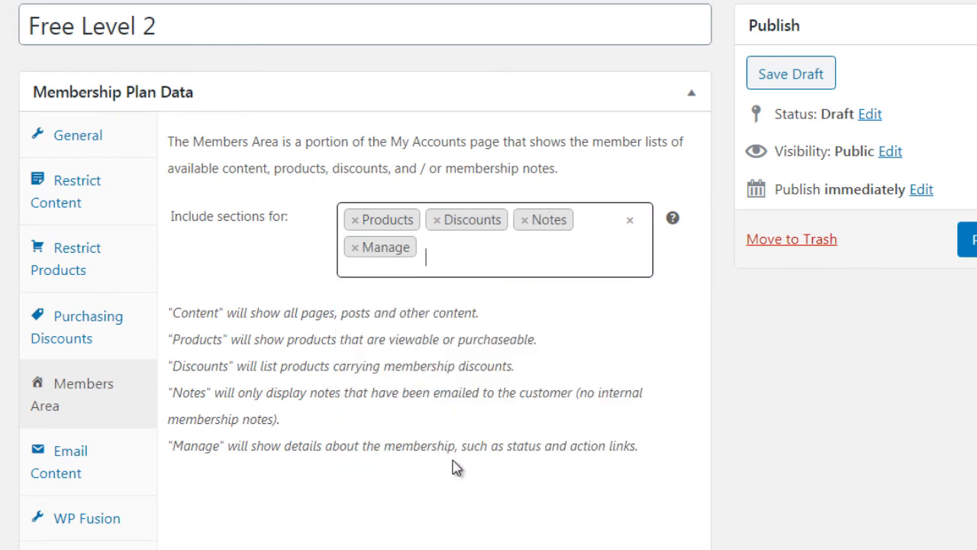
Check the plan's email content settings and rename the plan "Premium - $97 one time fee (all access pass)"
{"action": "left_click", "coordinate": [128, 475]}
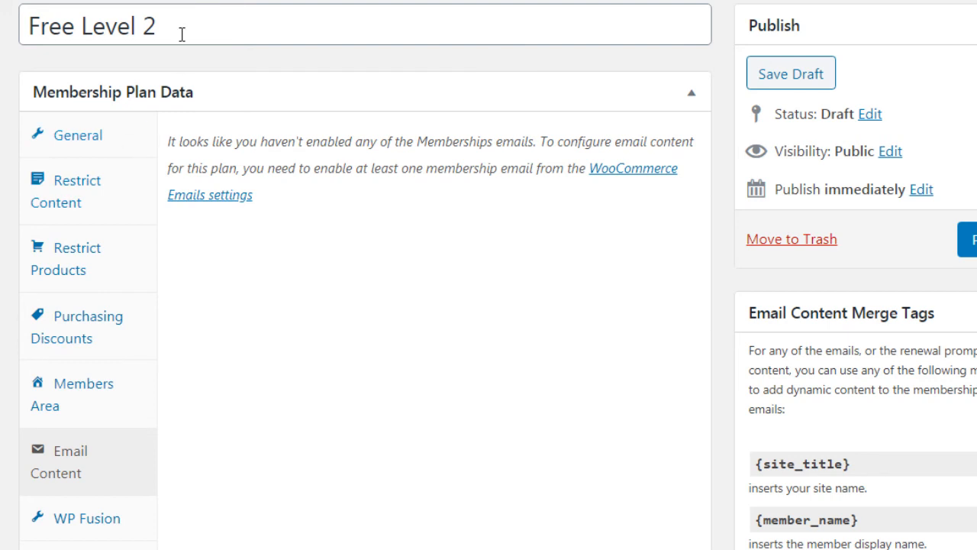
{"action": "left_click", "coordinate": [136, 139]}
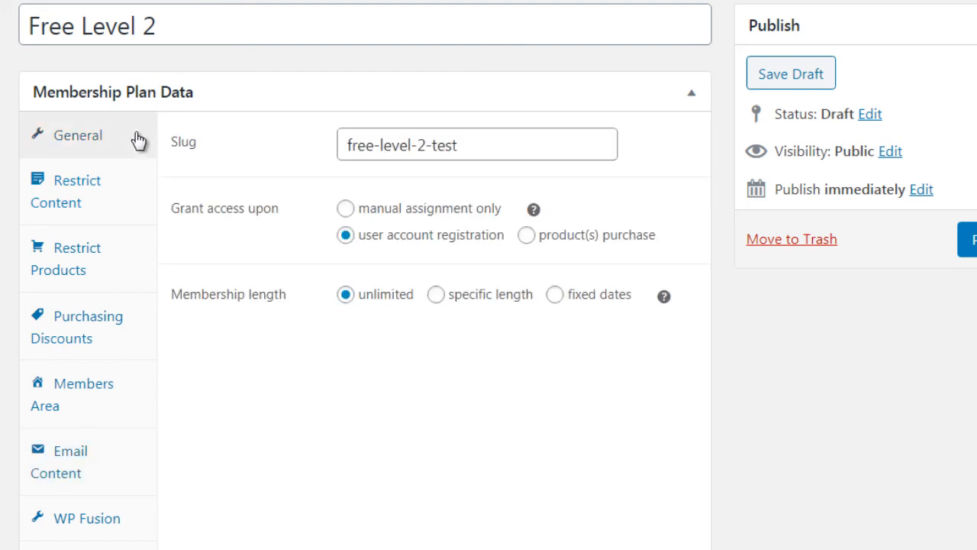
{"action": "left_click_drag", "start_coordinate": [167, 31], "coordinate": [11, 40]}
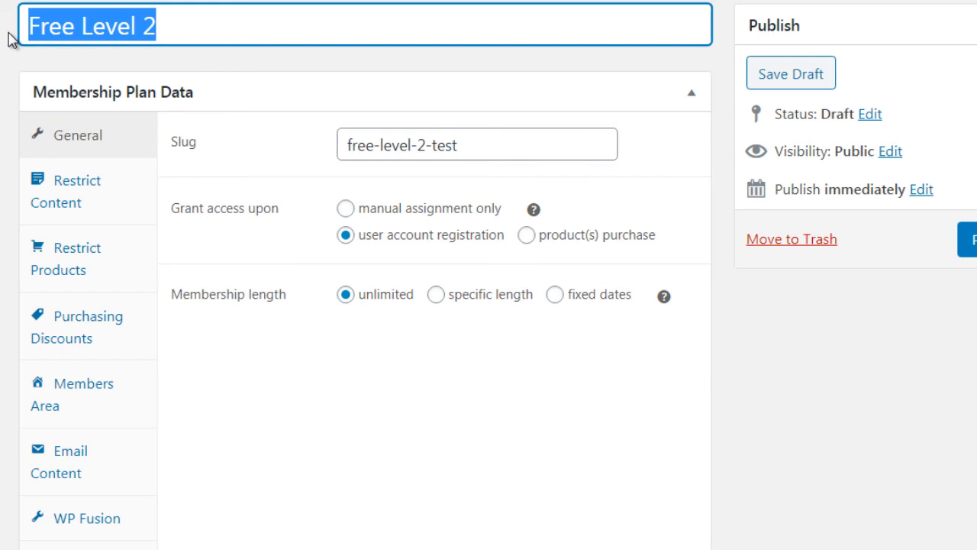
{"action": "type", "text": "Premium"}
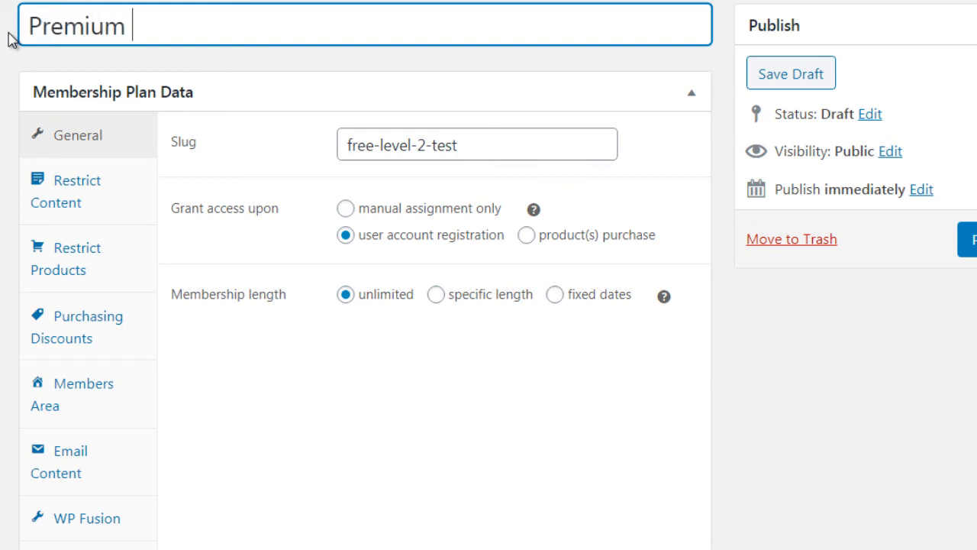
{"action": "type", "text": " - $97"}
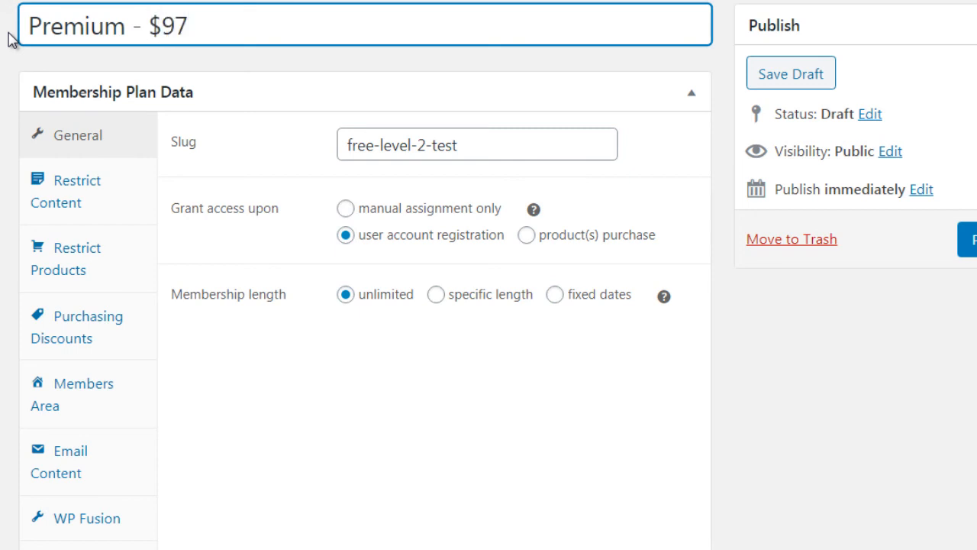
{"action": "type", "text": " one time fee"}
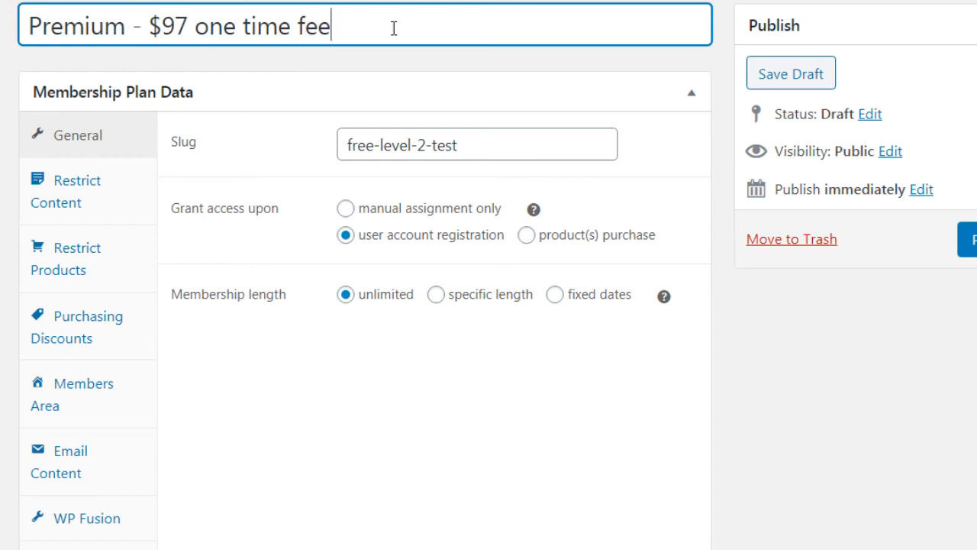
{"action": "type", "text": " (access"}
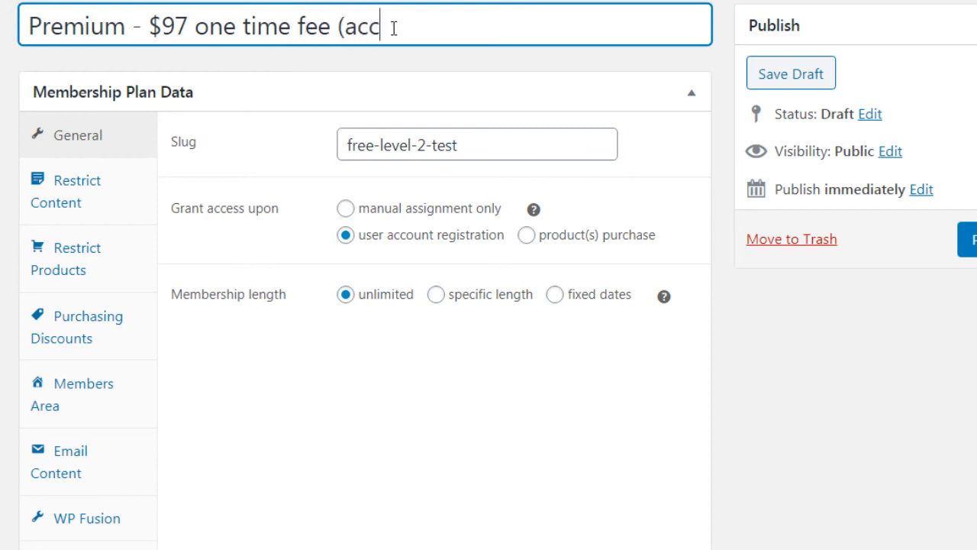
{"action": "key", "text": "BackSpace"}
{"action": "key", "text": "BackSpace"}
{"action": "key", "text": "BackSpace"}
{"action": "key", "text": "BackSpace"}
{"action": "key", "text": "BackSpace"}
{"action": "type", "text": "ll access pass)"}
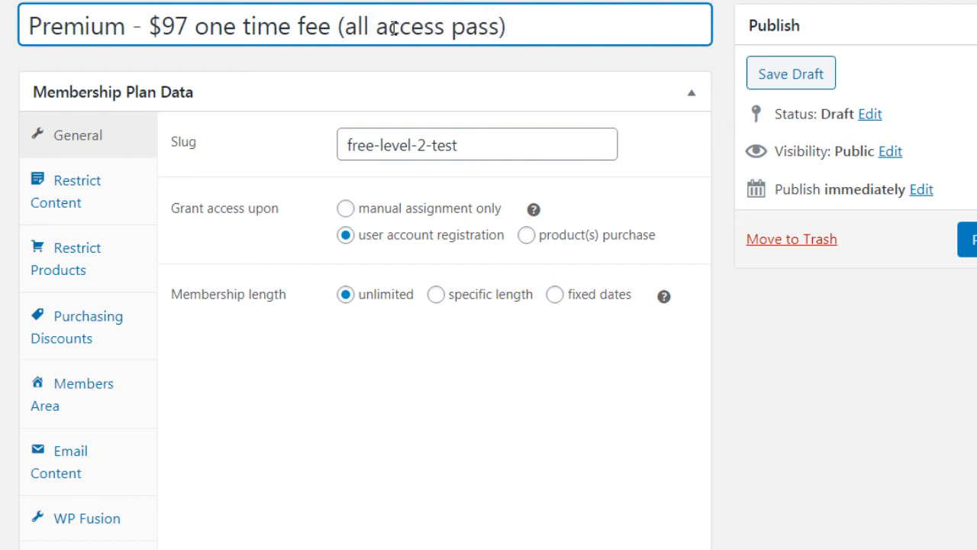
{"action": "left_click", "coordinate": [319, 398]}
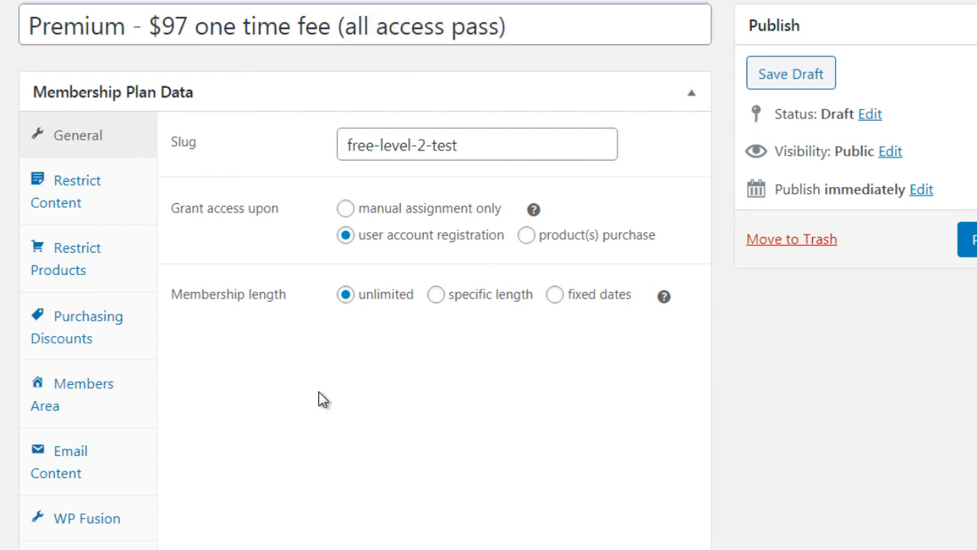
Set the plan's slug to premium-level and grant access upon product(s) purchase
{"action": "left_click_drag", "start_coordinate": [489, 138], "coordinate": [316, 129]}
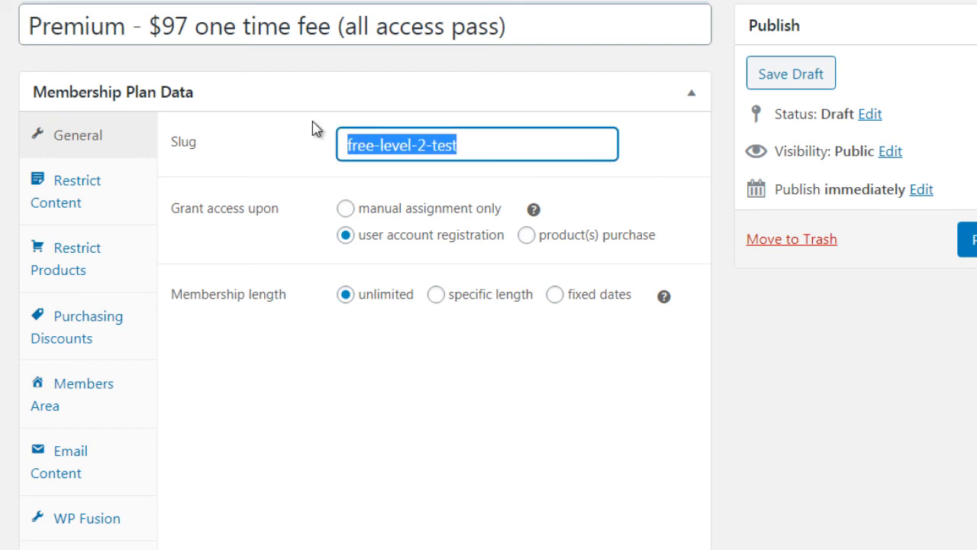
{"action": "type", "text": "premiu"}
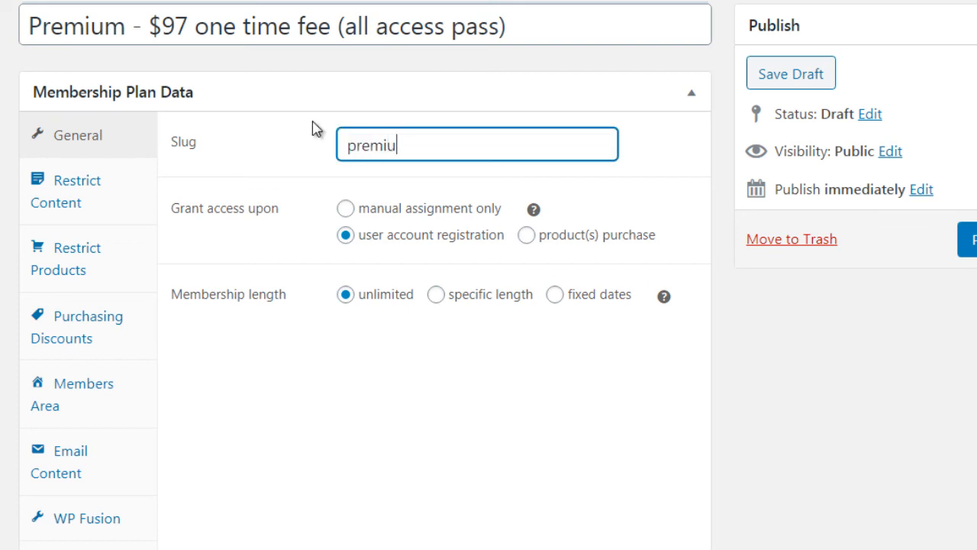
{"action": "type", "text": "m-level"}
{"action": "left_click", "coordinate": [527, 236]}
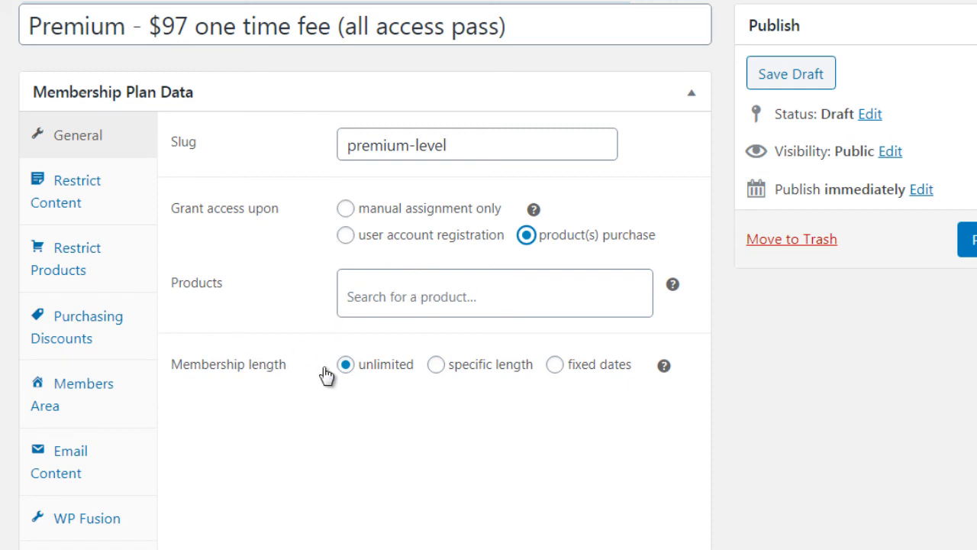
Look through the content types available for the Pages restriction rule, keeping Pages selected
{"action": "left_click", "coordinate": [137, 207]}
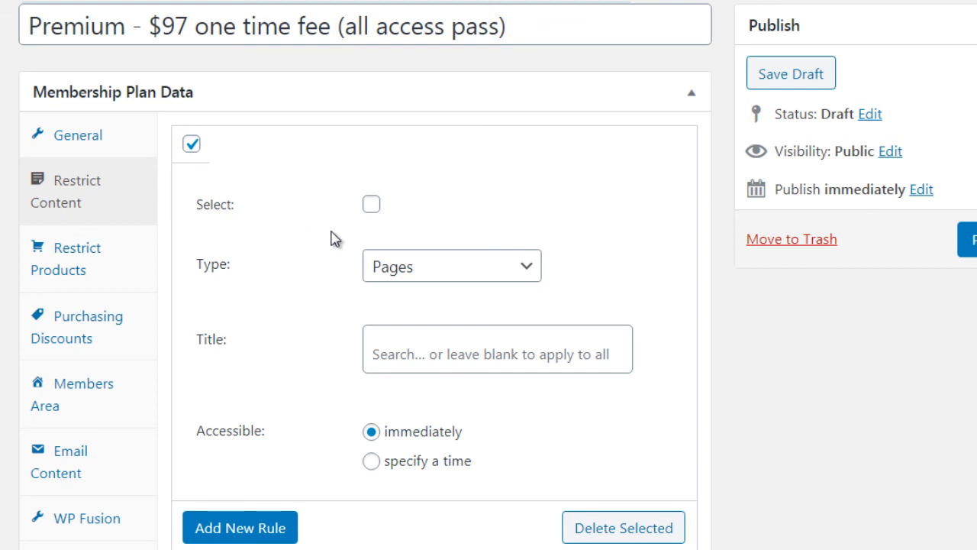
{"action": "left_click", "coordinate": [431, 270]}
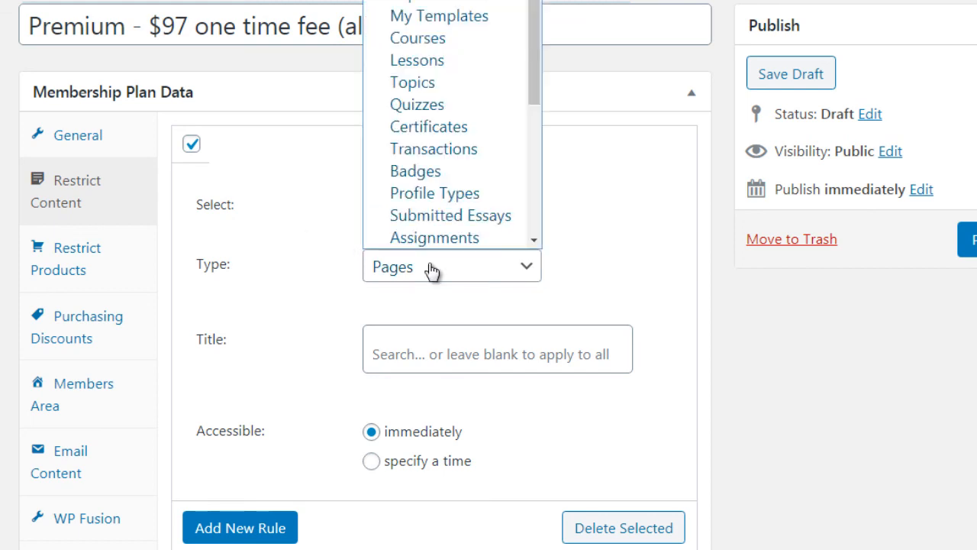
{"action": "left_click", "coordinate": [324, 275]}
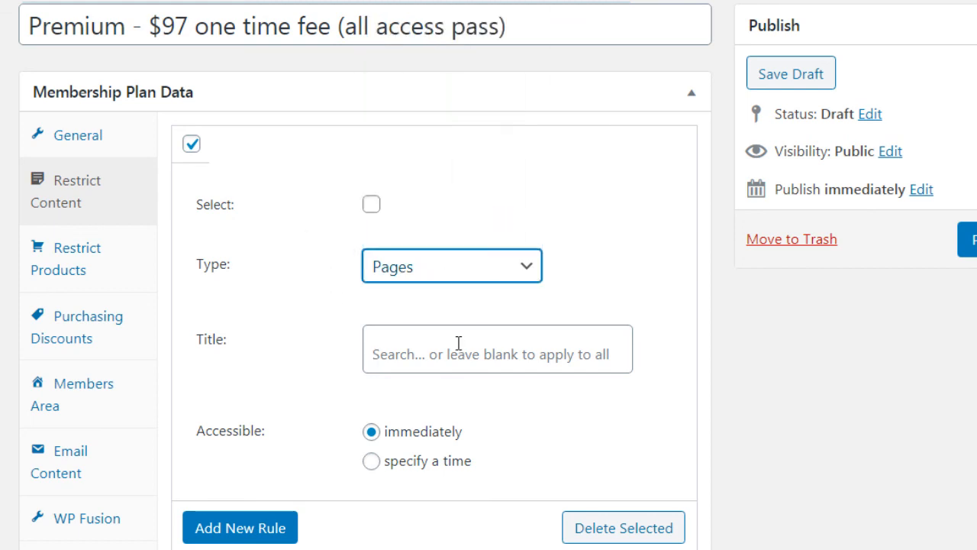
{"action": "left_click", "coordinate": [406, 268]}
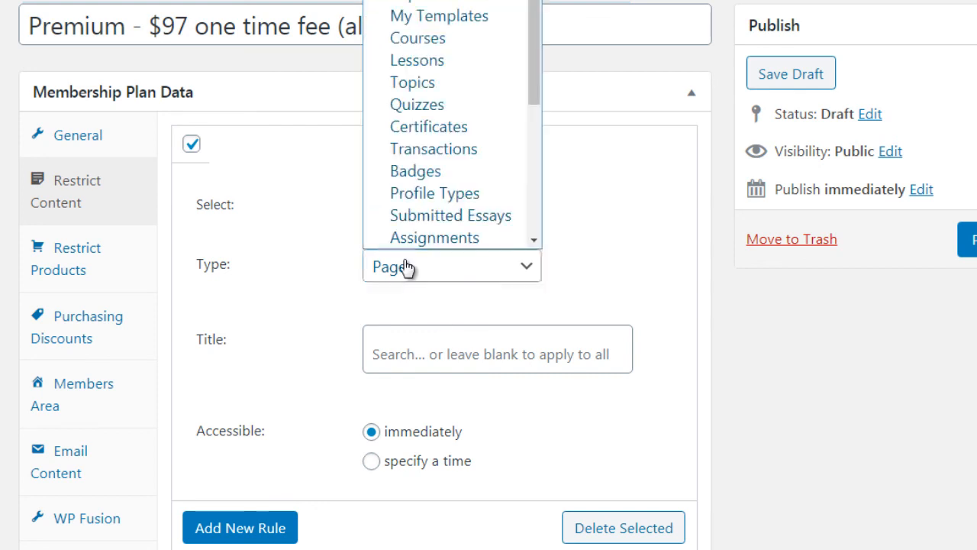
{"action": "left_click", "coordinate": [325, 409]}
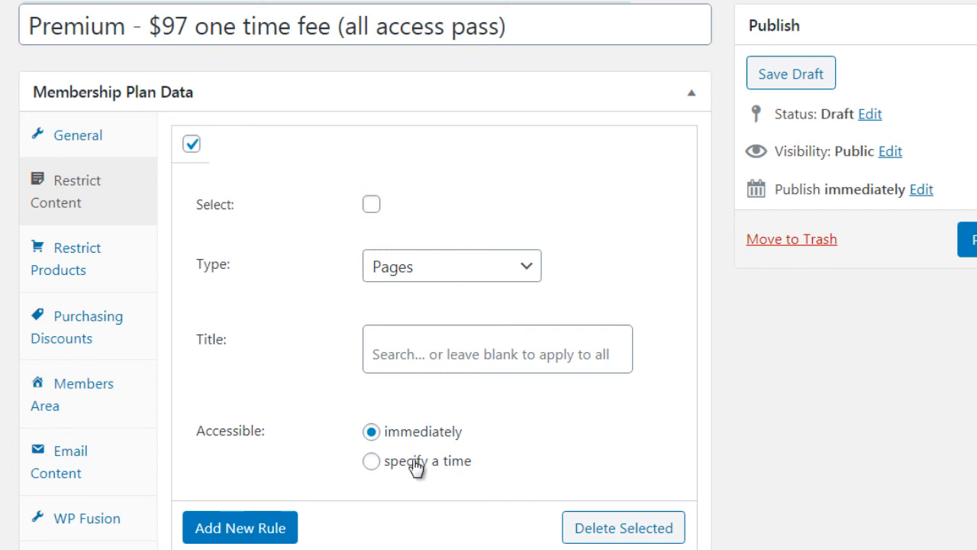
Add a second content restriction rule to the plan below the Pages rule and review its settings
{"action": "left_click", "coordinate": [226, 529]}
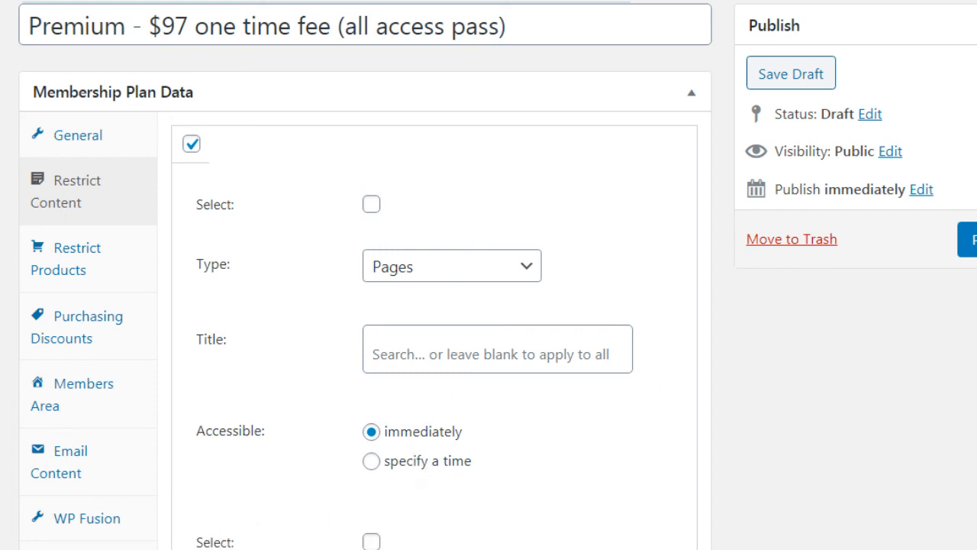
{"action": "scroll", "coordinate": [519, 328], "scroll_direction": "down", "scroll_amount": 3}
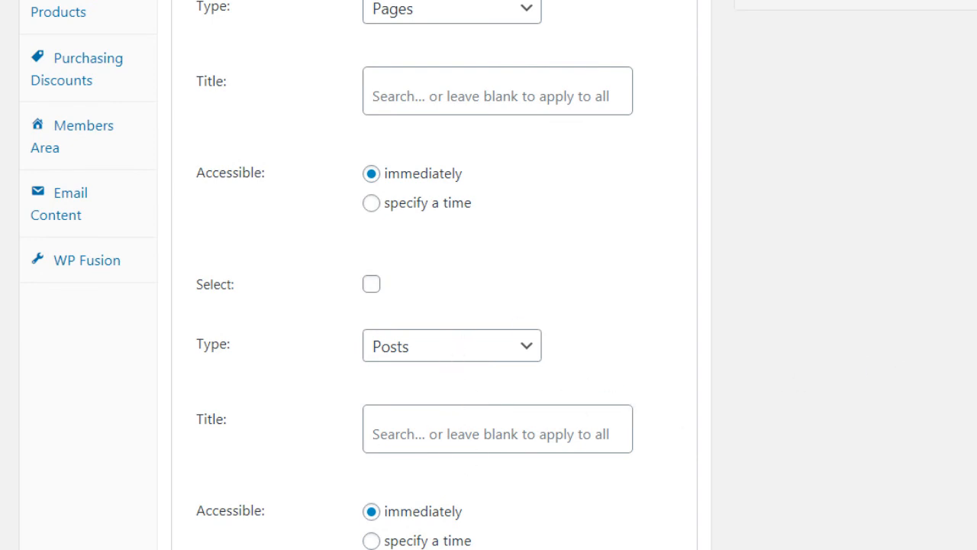
{"action": "scroll", "coordinate": [488, 275], "scroll_direction": "down", "scroll_amount": 2}
{"action": "scroll", "coordinate": [489, 275], "scroll_direction": "up", "scroll_amount": 4}
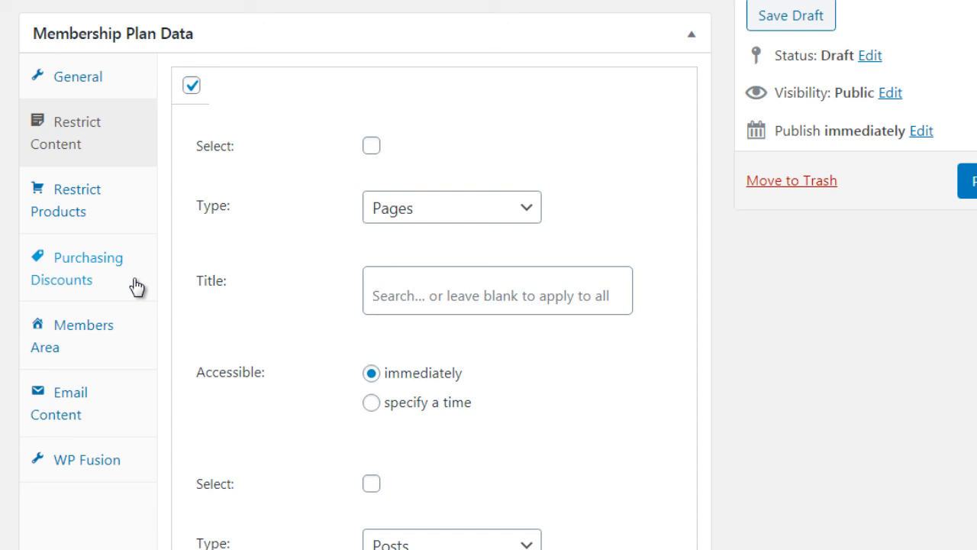
Add the Content section to the sections included in the plan's Members Area
{"action": "left_click", "coordinate": [130, 349]}
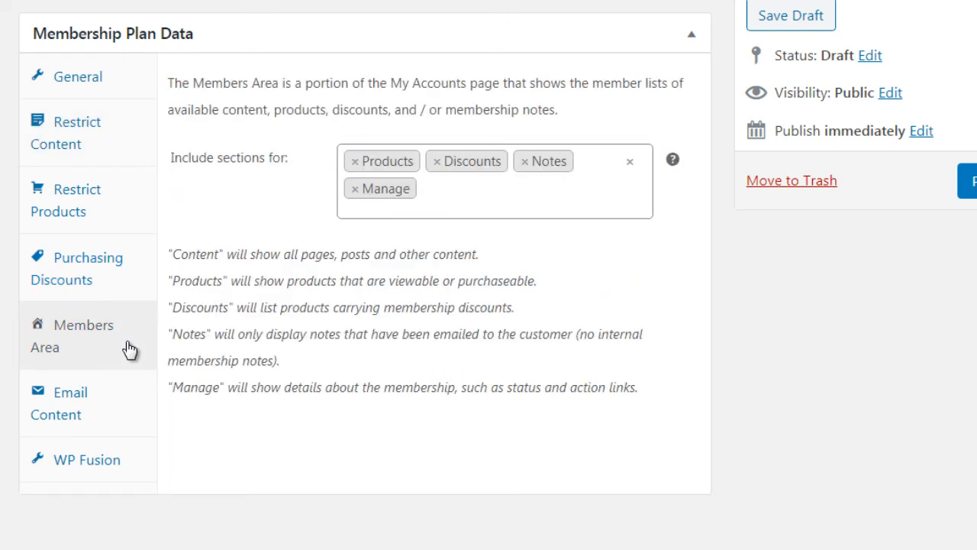
{"action": "left_click", "coordinate": [484, 201]}
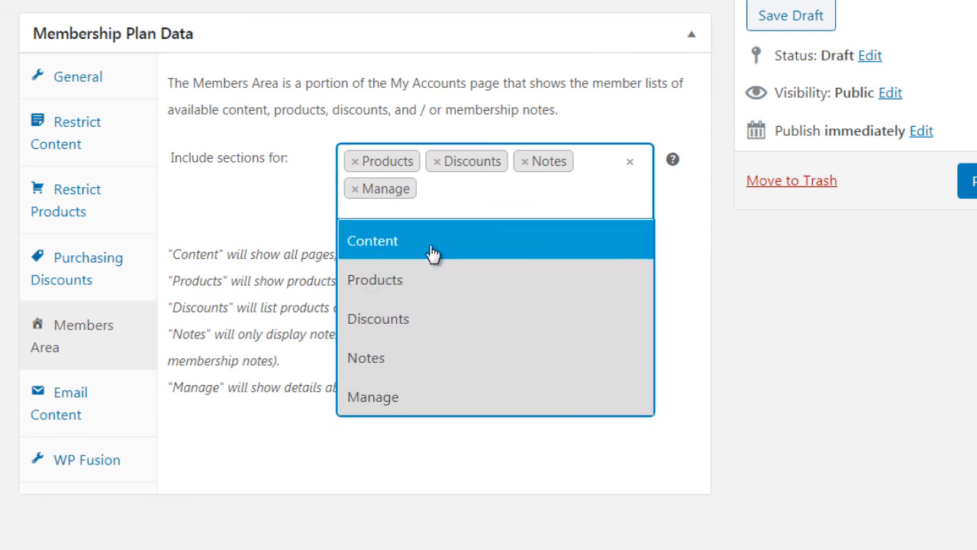
{"action": "left_click", "coordinate": [432, 244]}
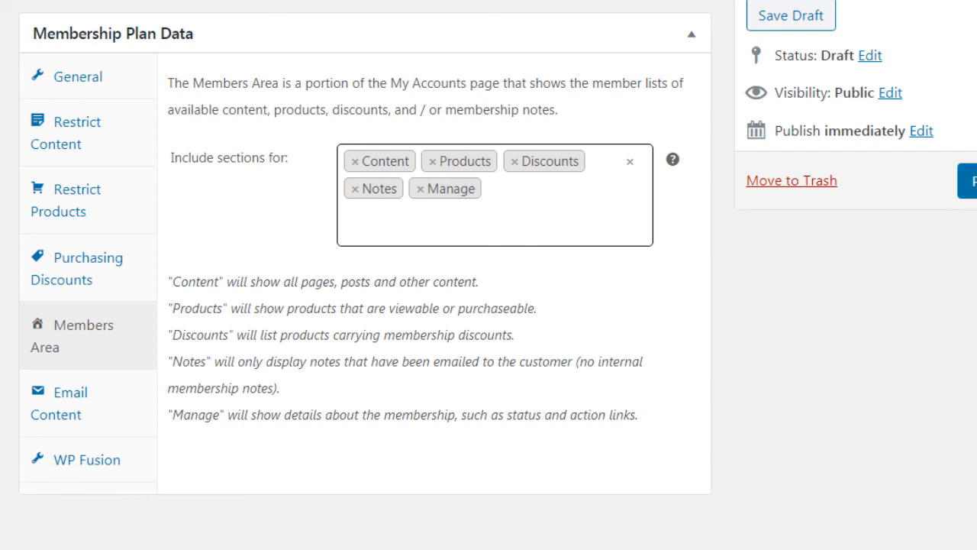
Publish the membership plan and confirm saving rules that apply to all content
{"action": "scroll", "coordinate": [489, 274], "scroll_direction": "up", "scroll_amount": 1}
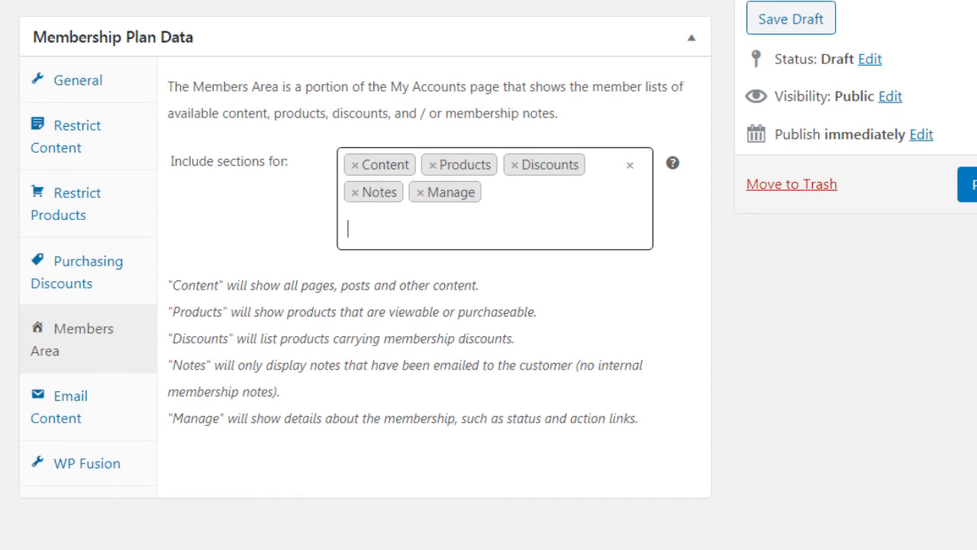
{"action": "left_click", "coordinate": [971, 185]}
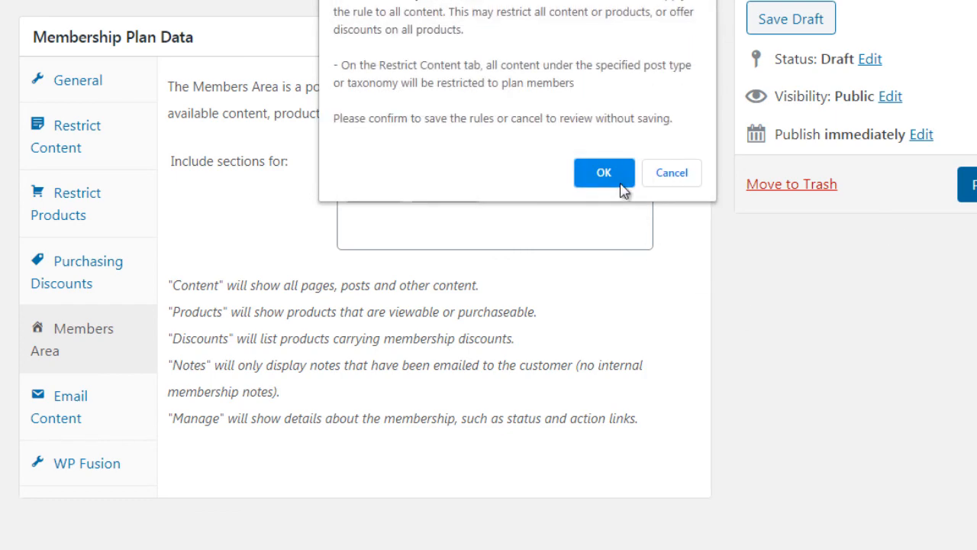
{"action": "left_click", "coordinate": [615, 174]}
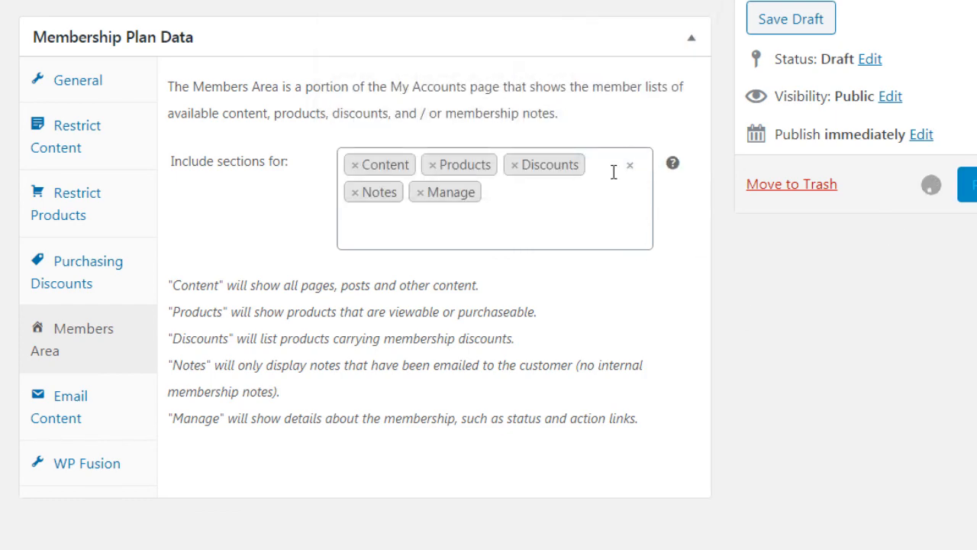